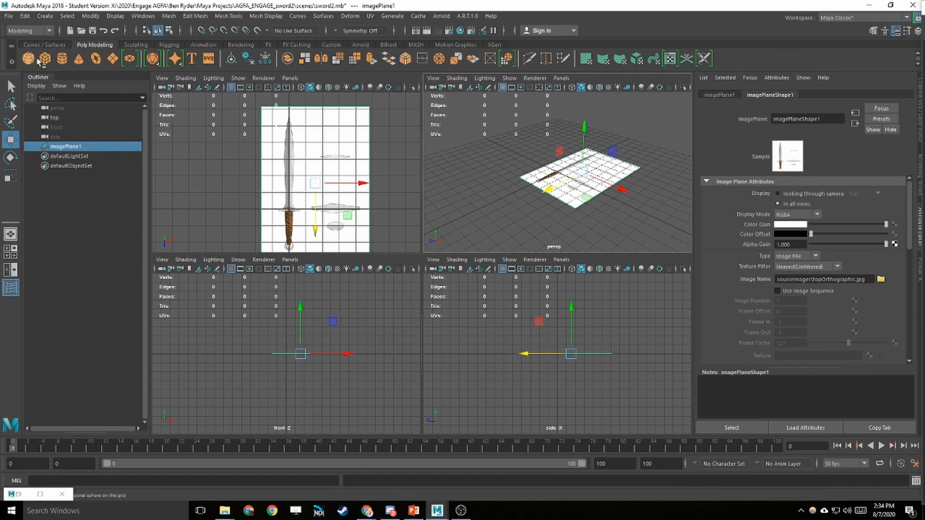
Create a polygon cylinder at the origin, over the sword reference image.
click(47, 17)
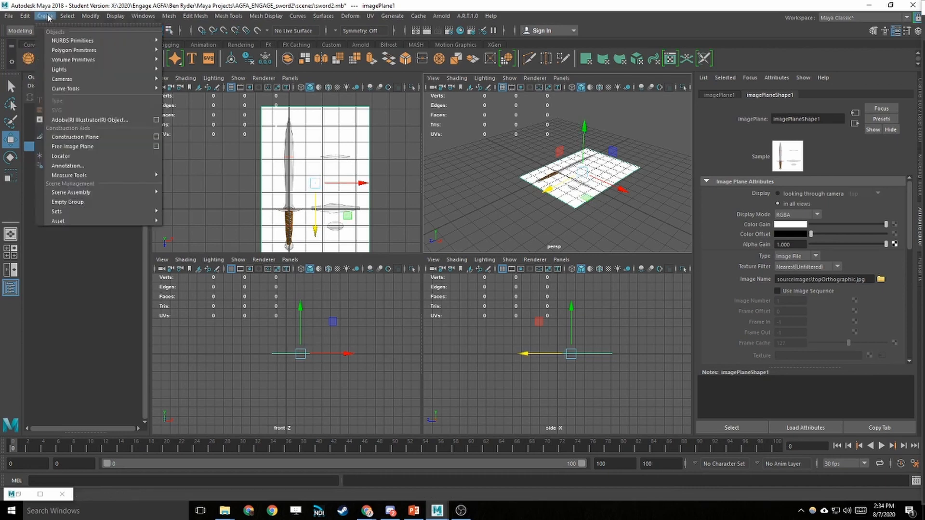
mouse_move(61, 52)
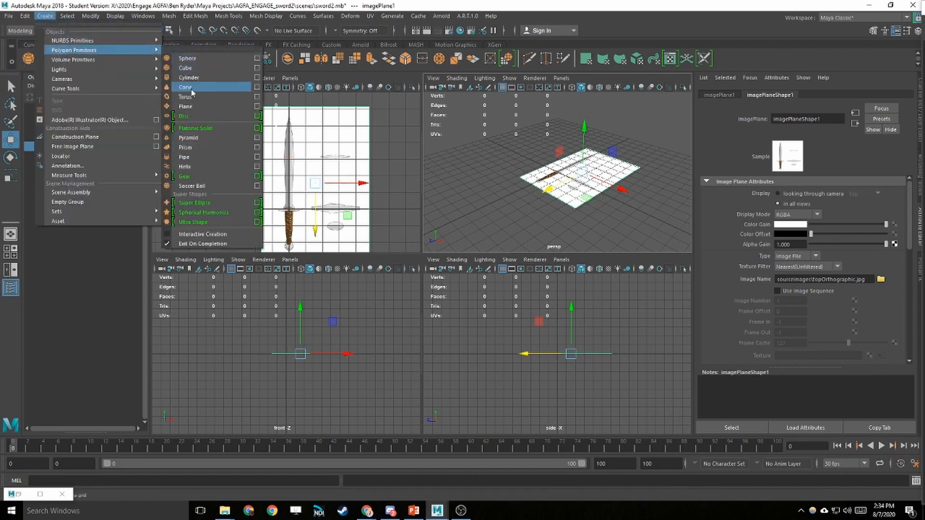
click(493, 175)
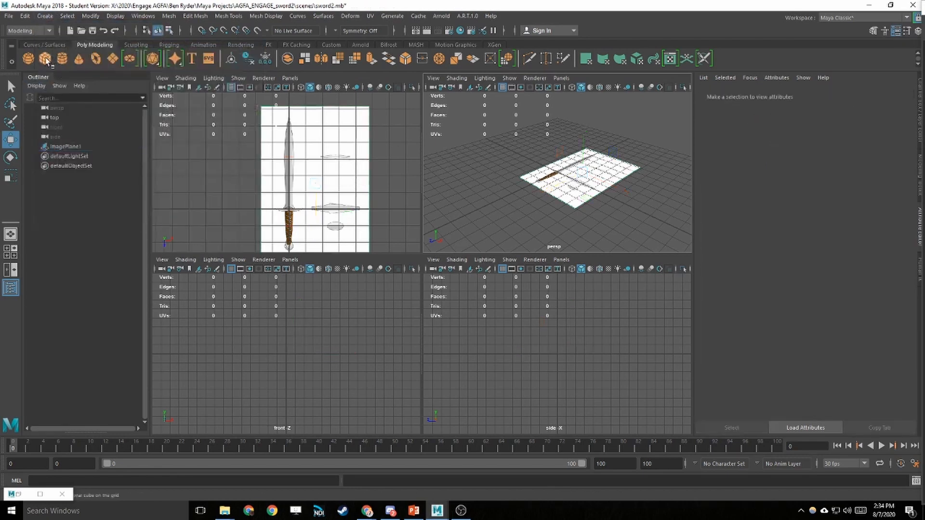
scroll(581, 182, up, 6)
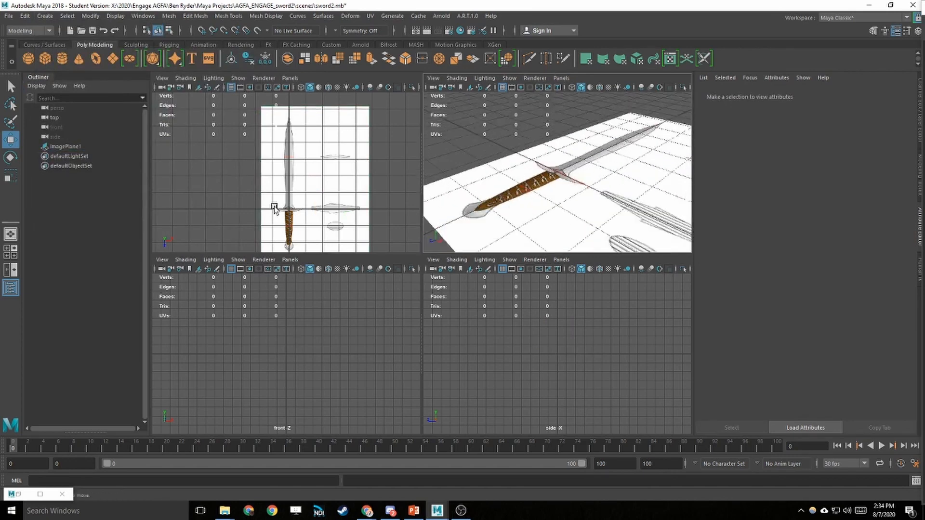
scroll(288, 212, down, 3)
scroll(296, 226, up, 2)
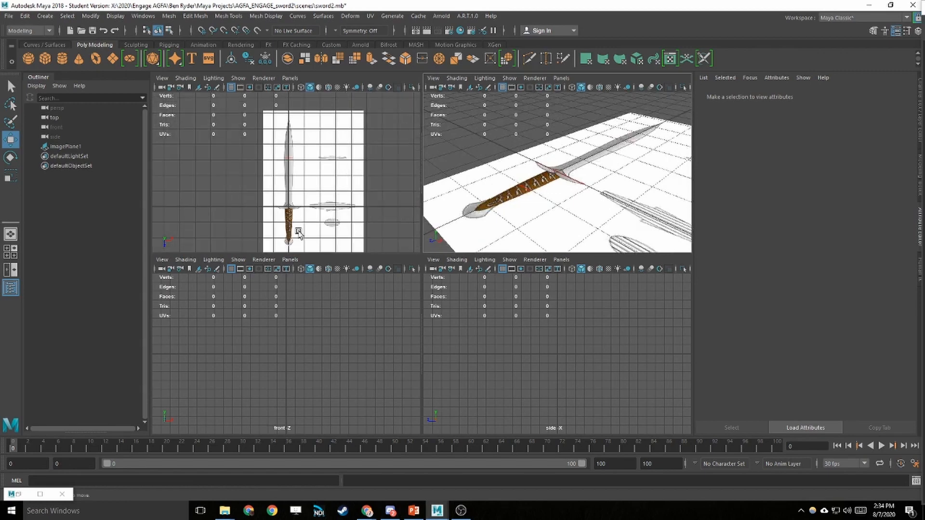
click(62, 60)
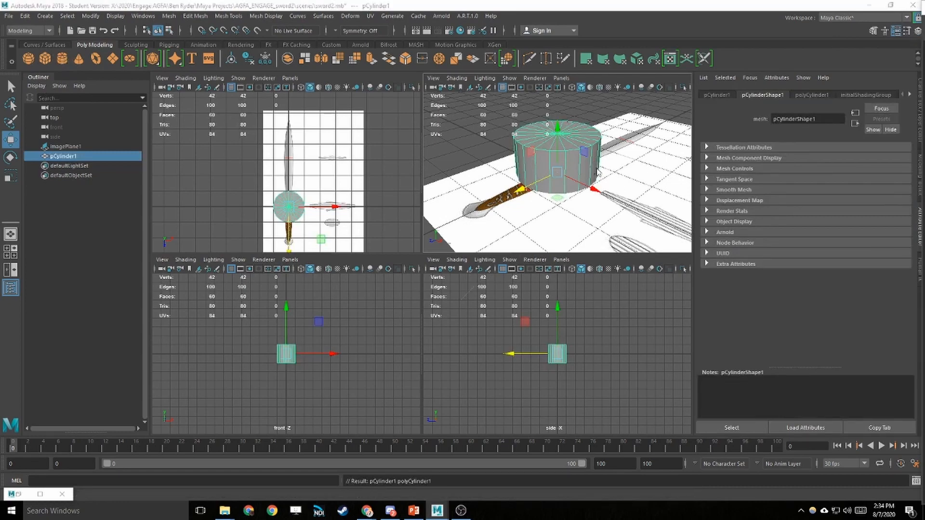
Set the cylinder's axis subdivisions to 8.
key(space)
scroll(355, 219, down, 3)
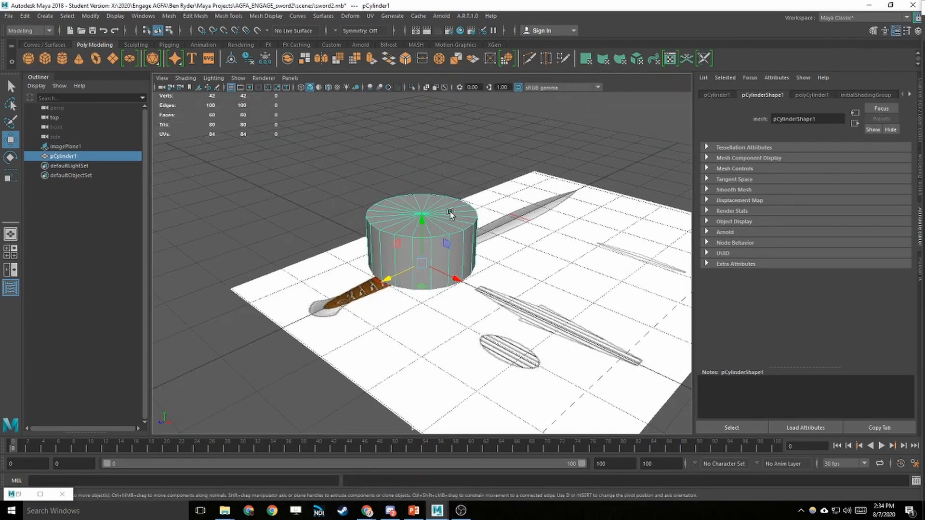
click(918, 31)
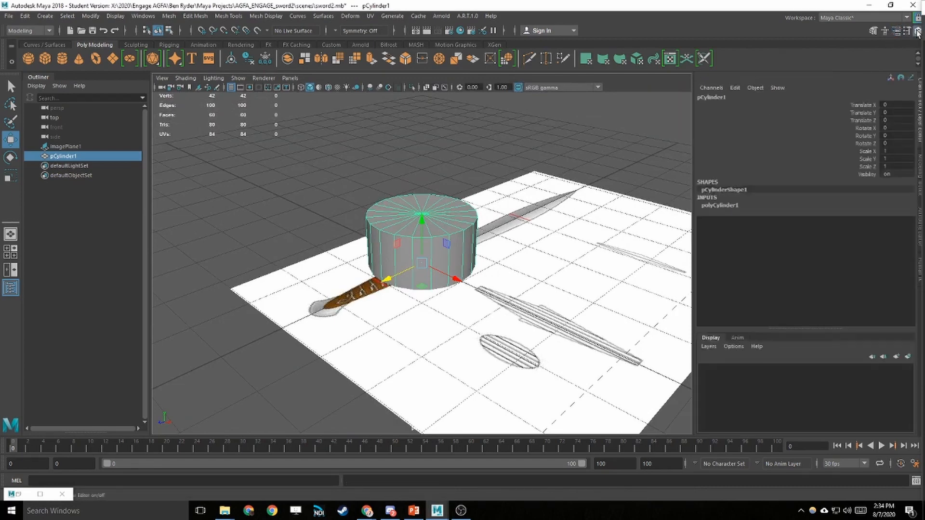
click(713, 205)
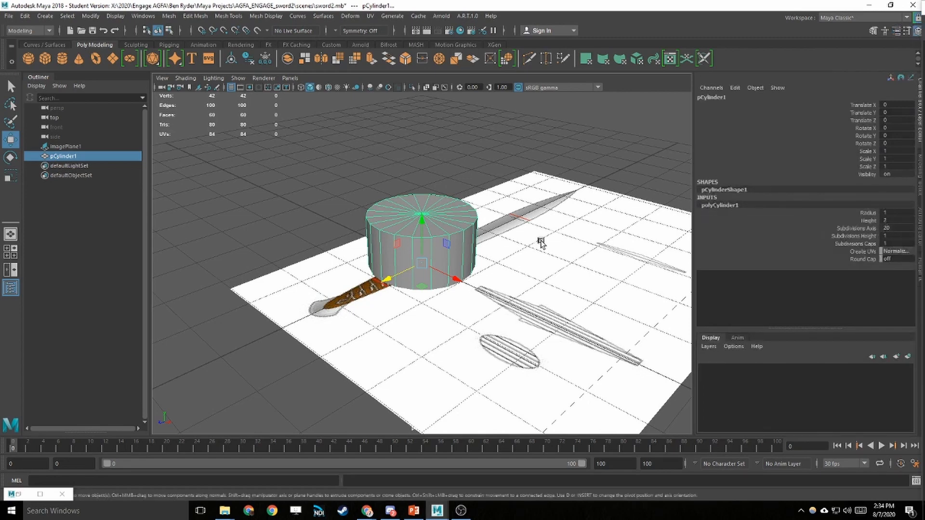
click(889, 228)
alt+drag(494, 205, 601, 248)
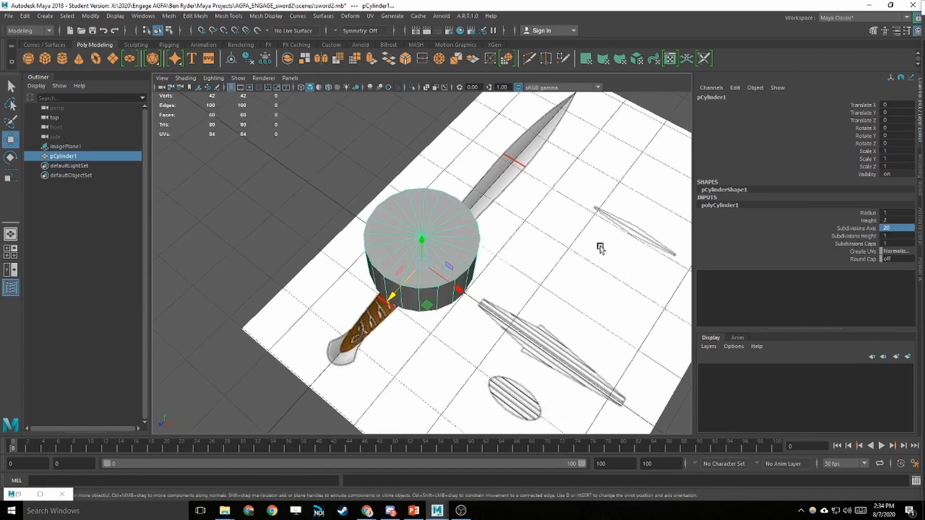
double_click(899, 229)
key(Return)
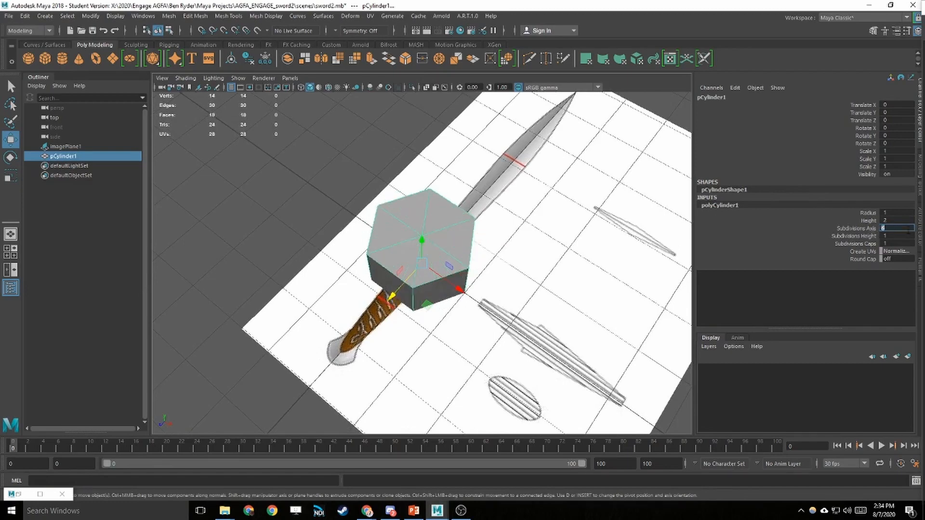
text(8)
key(Return)
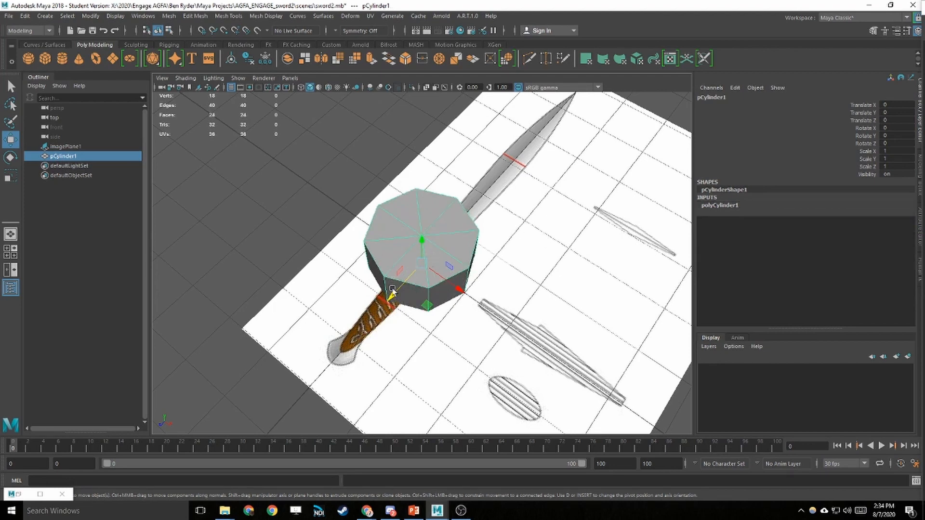
Flatten the cylinder to a Z scale of about 0.111 and set its X rotation to 90 degrees.
drag(393, 295, 452, 261)
key(r)
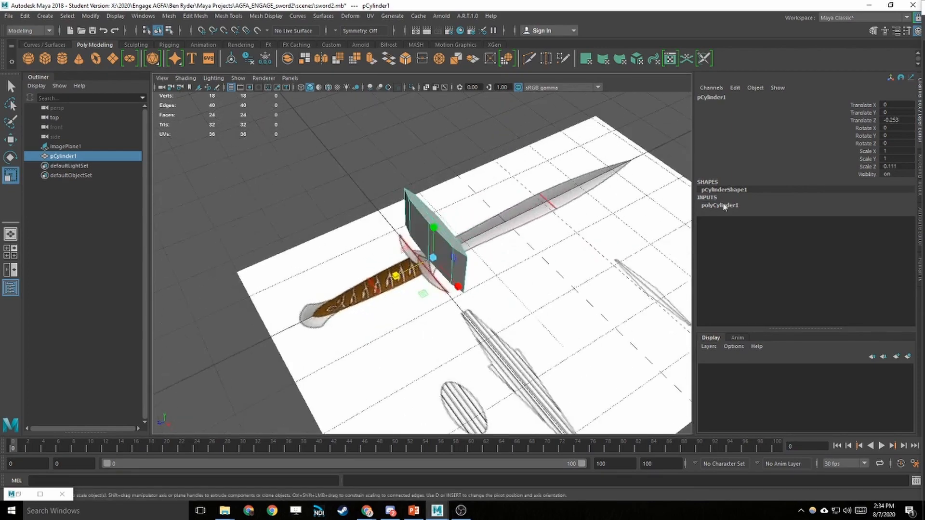
double_click(894, 127)
key(Escape)
key(e)
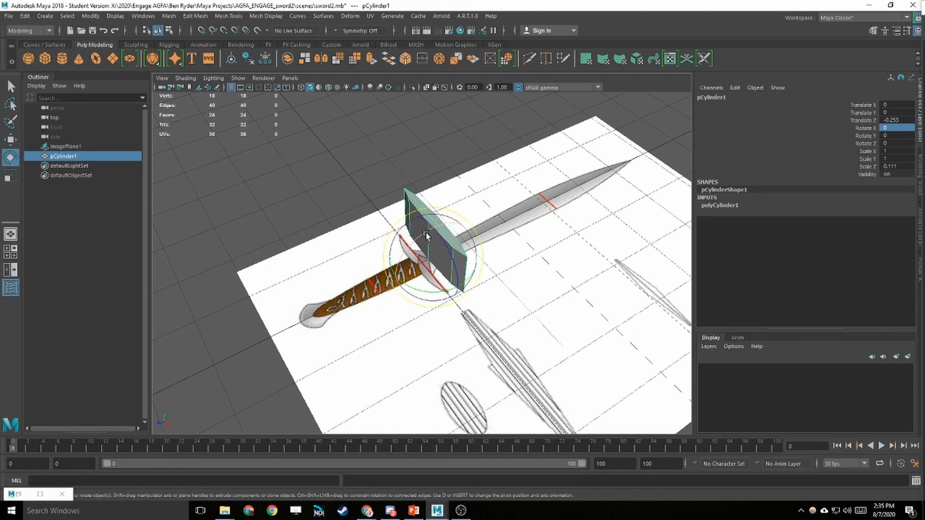
drag(426, 233, 444, 227)
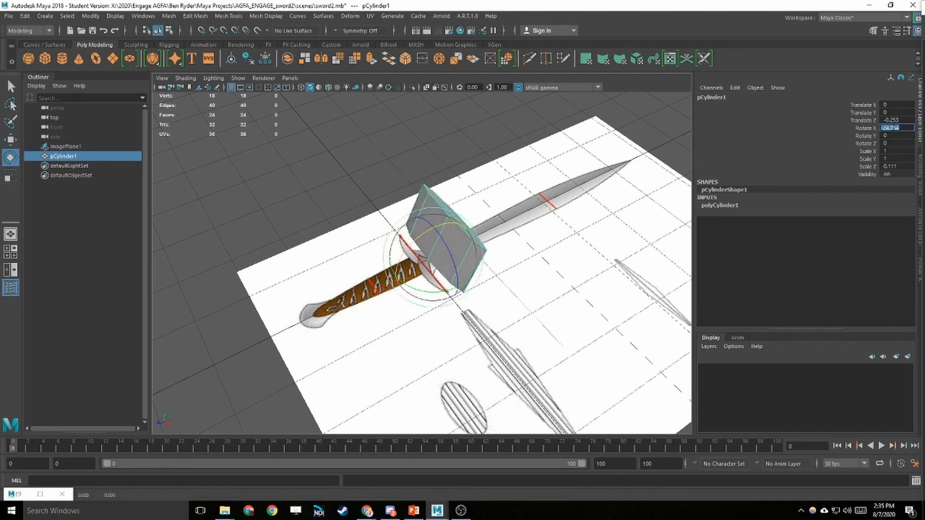
text(90)
key(Return)
Move the cylinder along the blade to about -2.305 in Z.
click(580, 265)
click(454, 250)
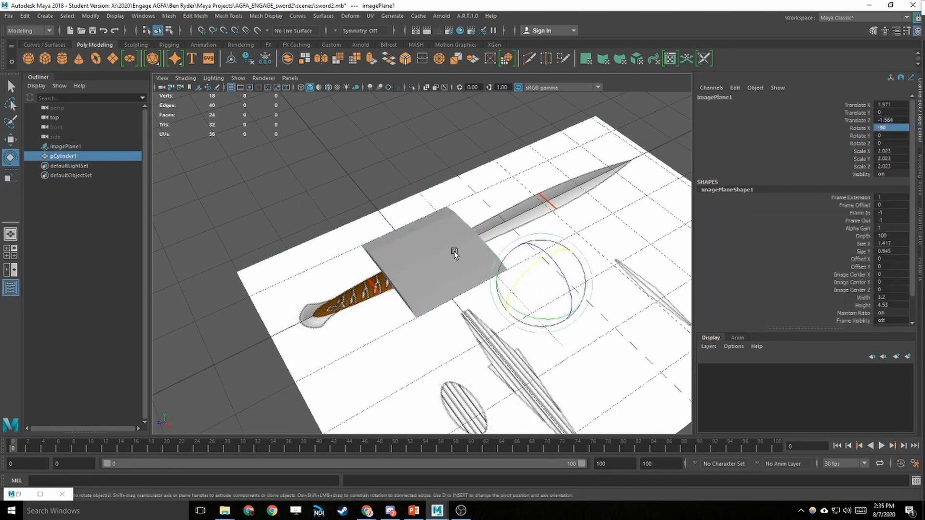
mouse_move(493, 261)
alt+mouse_down()
mouse_move(423, 261)
mouse_move(489, 253)
alt+mouse_up()
key(w)
Scale the cylinder to about 0.28 in X and 0.055 in Z, and raise it to about 0.217 in Y.
key(r)
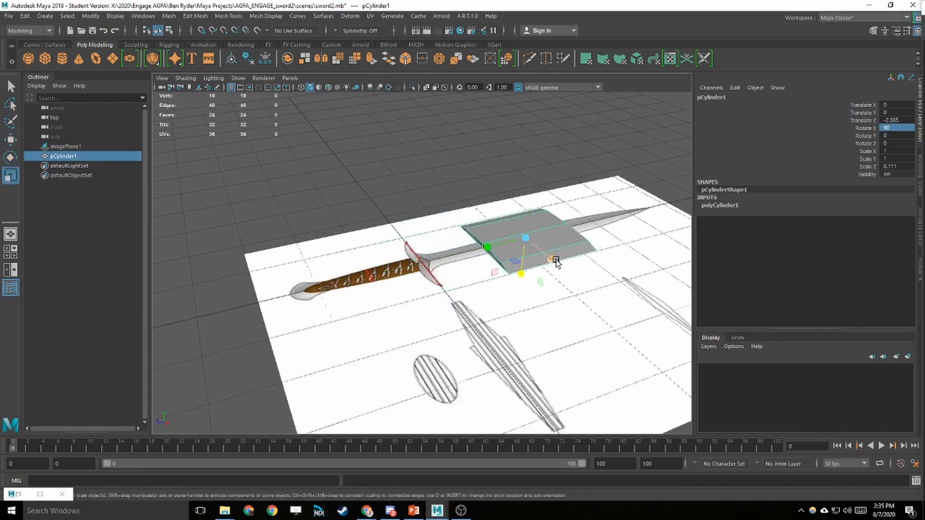
mouse_move(555, 263)
mouse_down()
mouse_move(540, 247)
mouse_move(551, 255)
mouse_up()
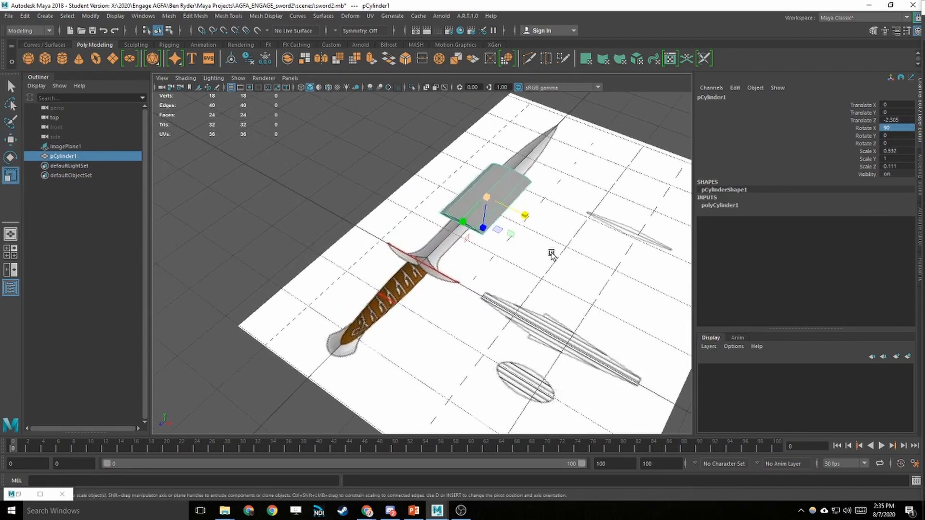
drag(526, 216, 518, 192)
key(w)
scroll(506, 266, up, 5)
alt+middle_drag(598, 245, 442, 273)
key(r)
drag(583, 253, 519, 244)
key(w)
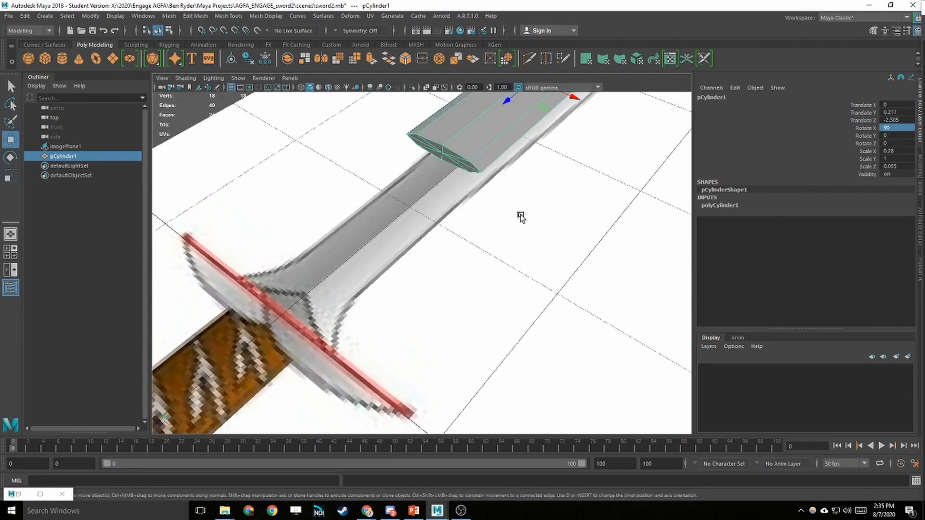
alt+drag(523, 192, 476, 211)
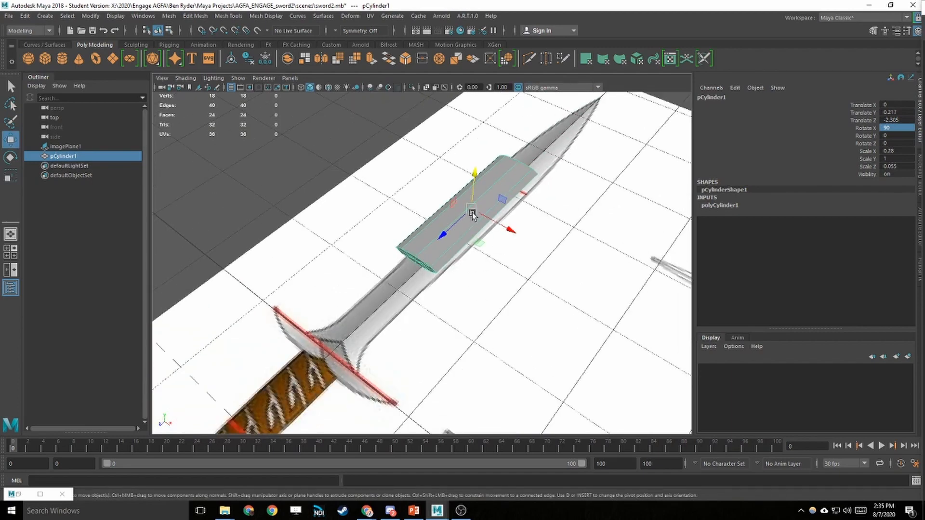
In the top view, lengthen the cylinder along the blade to a Y scale of about 2.167.
key(space)
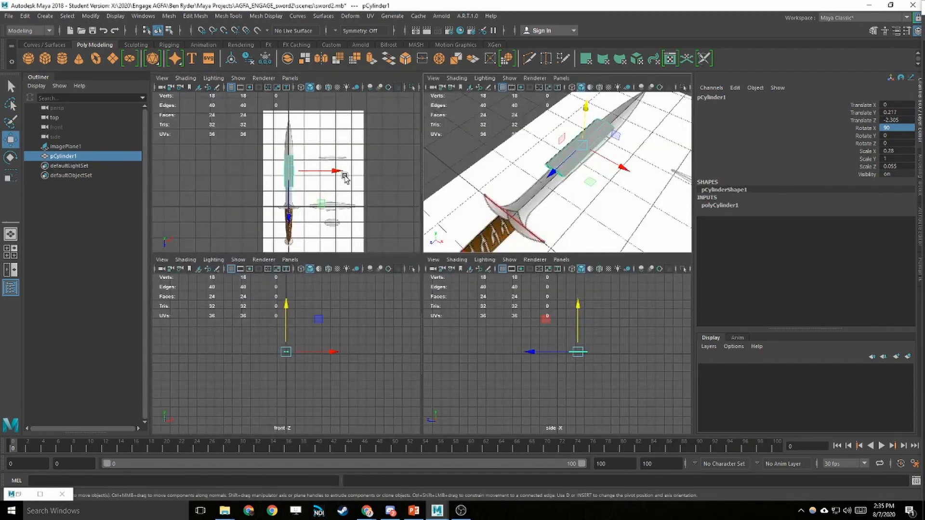
click(11, 252)
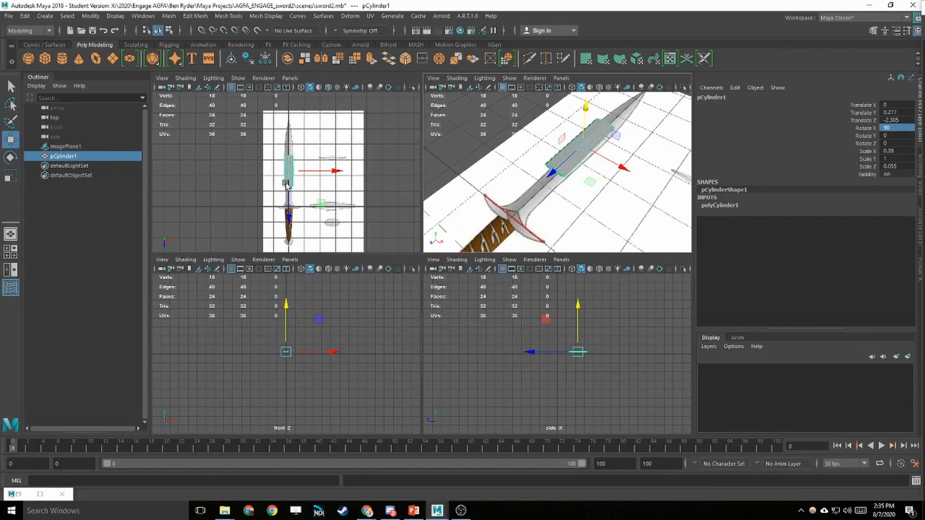
key(space)
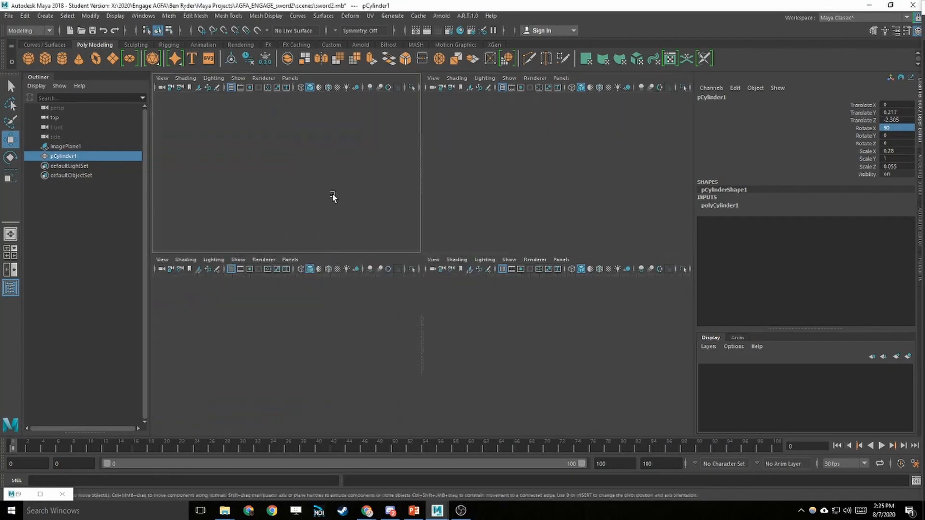
scroll(333, 198, up, 5)
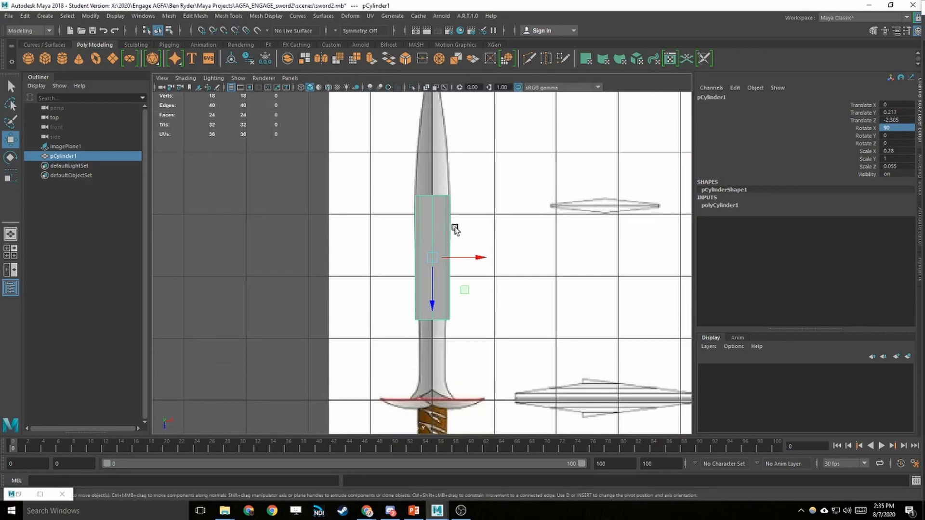
key(r)
drag(431, 303, 437, 351)
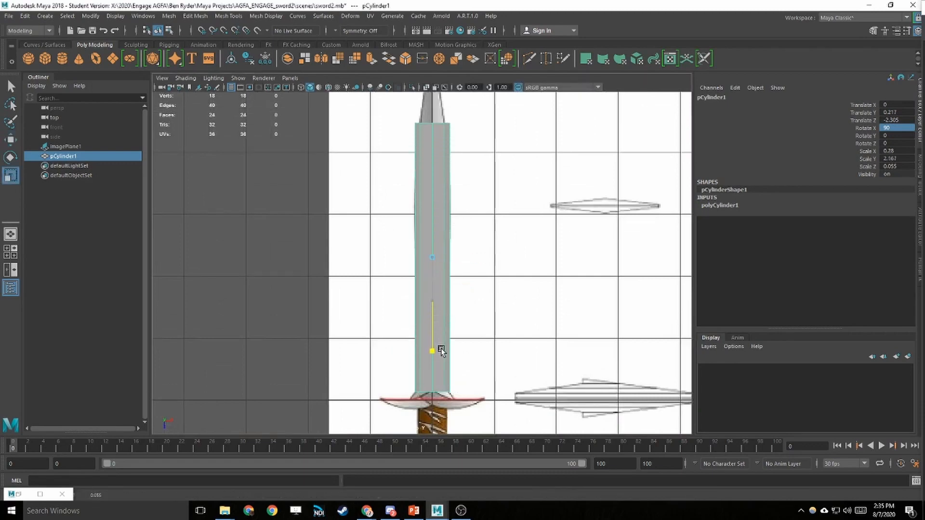
Shift the cylinder toward the guard to about -2.187 in Z.
key(w)
scroll(434, 239, up, 1)
drag(433, 291, 434, 300)
alt+middle_drag(526, 183, 512, 275)
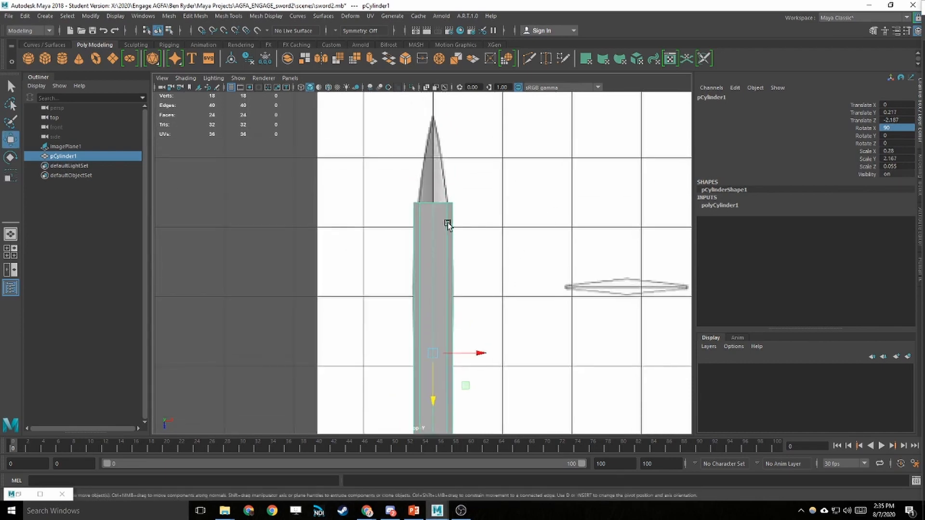
Examine the flattened cylinder in perspective, checking its shape and its height above the reference blade.
key(space)
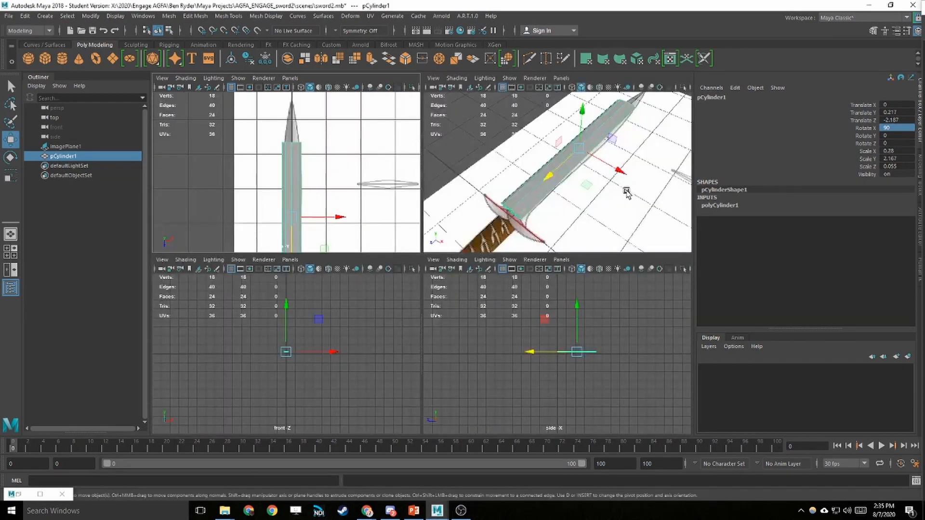
key(space)
alt+drag(626, 216, 578, 288)
click(578, 288)
scroll(559, 286, down, 5)
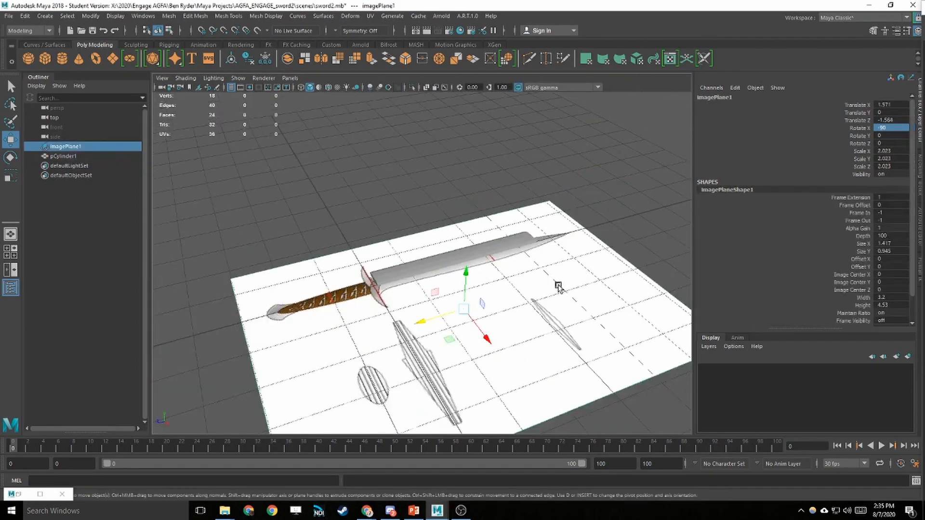
alt+drag(463, 280, 496, 290)
click(496, 290)
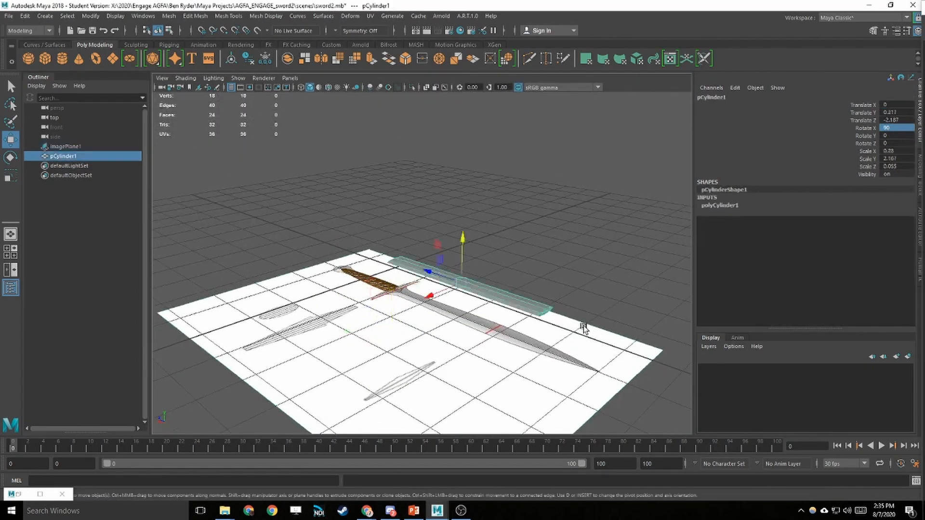
alt+drag(585, 327, 555, 299)
scroll(554, 299, up, 5)
scroll(574, 277, up, 3)
scroll(523, 187, down, 3)
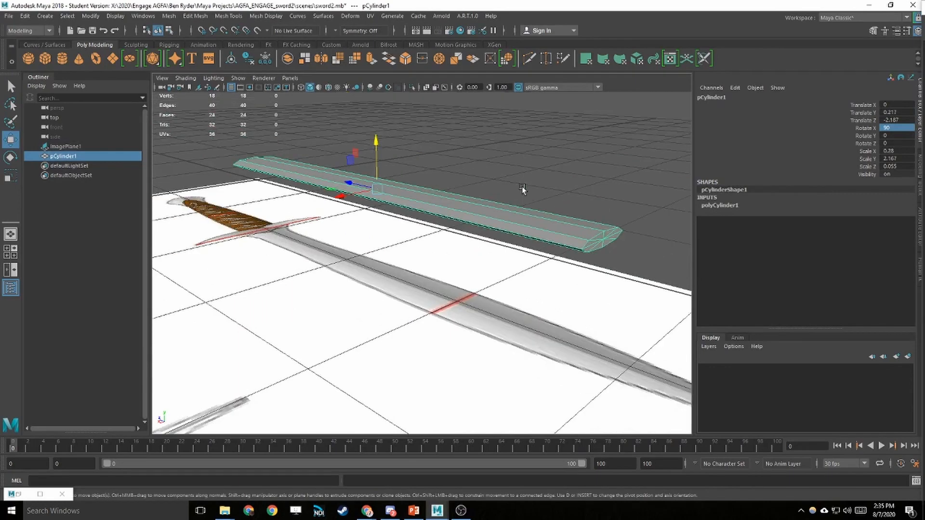
Switch the cylinder to vertex mode and select a vertex at its blade-tip end.
right_click(511, 213)
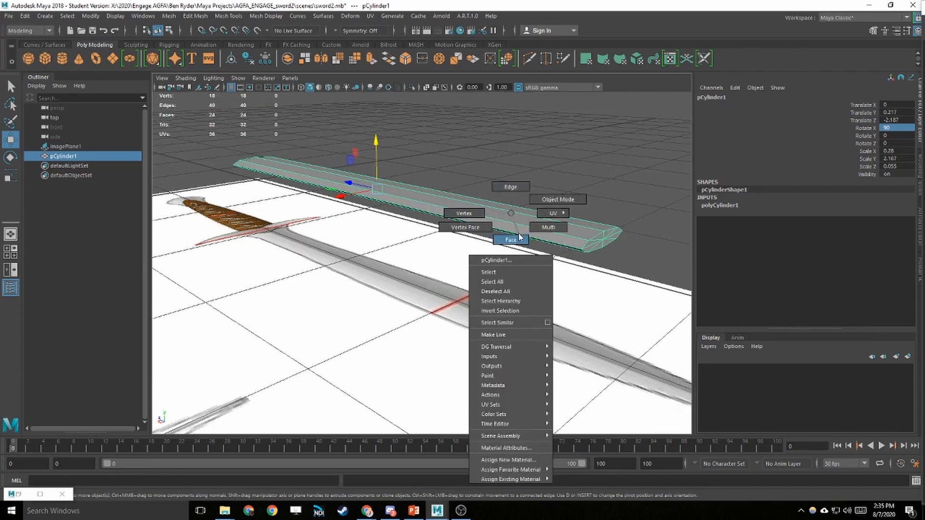
click(480, 216)
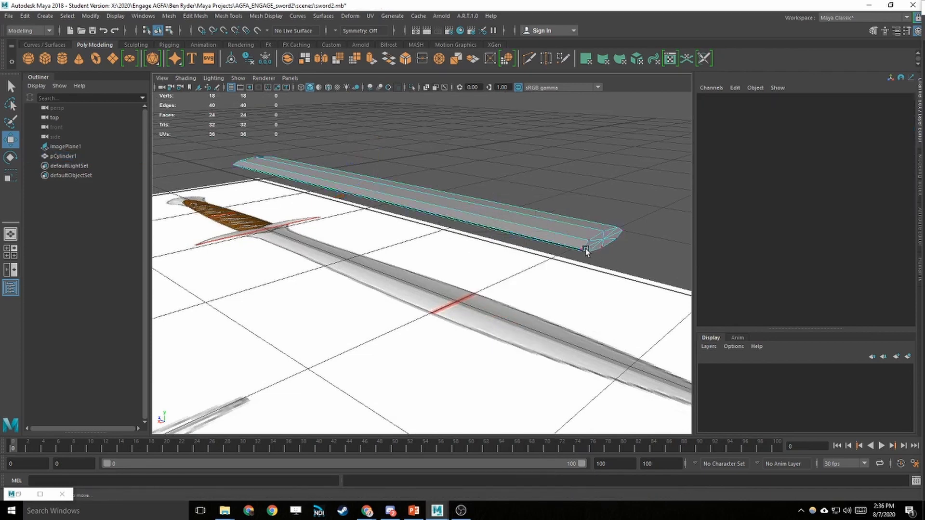
click(588, 241)
key(q)
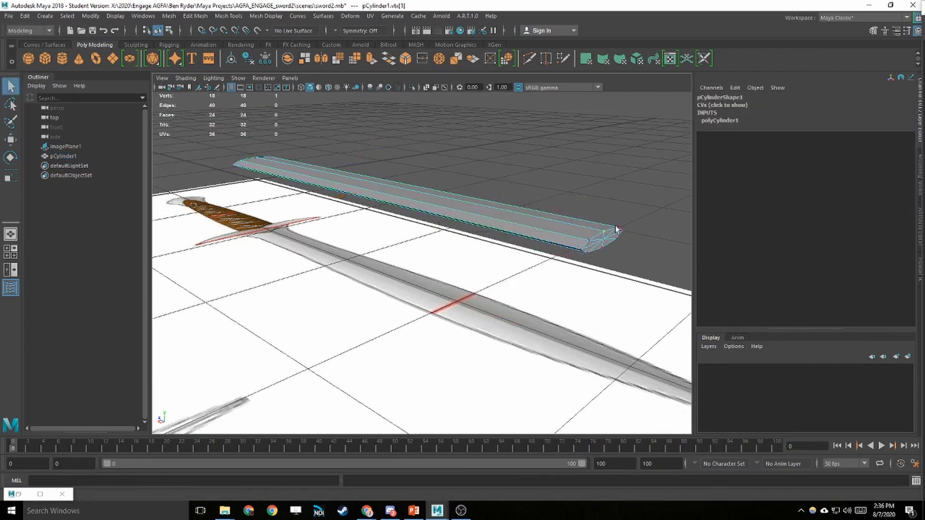
Switch the cylinder to face mode and inspect the long faces around its body by selecting them from several angles.
right_drag(583, 257, 562, 253)
click(552, 212)
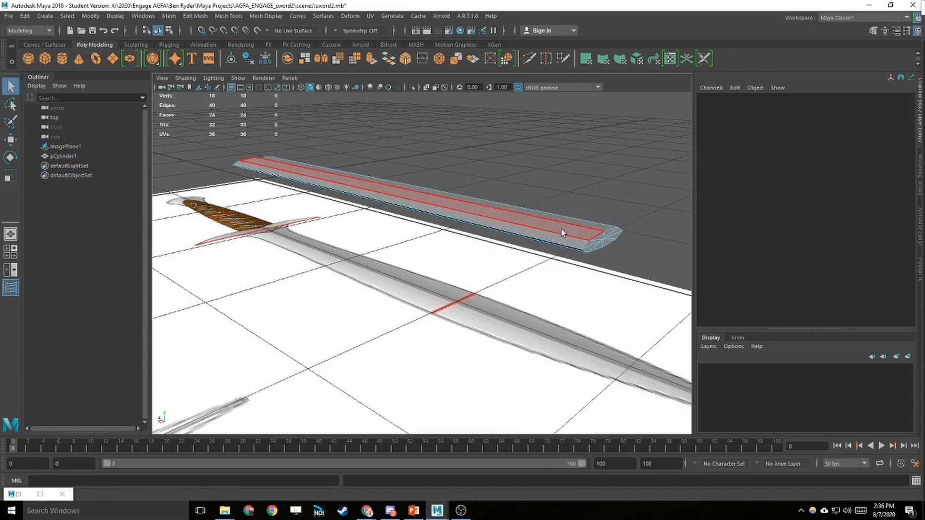
click(557, 238)
click(583, 221)
alt+drag(646, 246, 621, 250)
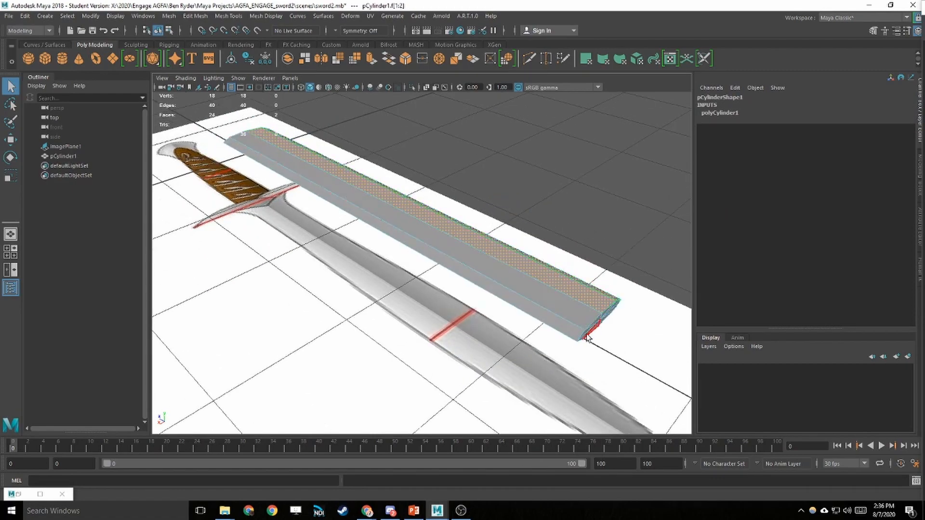
alt+middle_drag(587, 336, 546, 309)
click(536, 293)
alt+drag(502, 288, 586, 287)
click(540, 251)
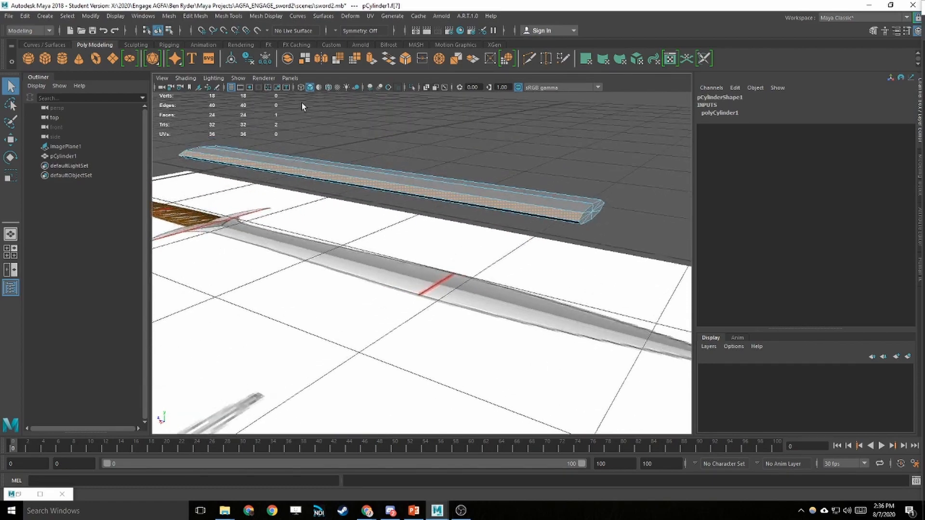
Inspect the cylinder's structure in wireframe, then restore shaded display and view its tip-end cap.
click(300, 88)
click(560, 145)
alt+drag(560, 145, 398, 72)
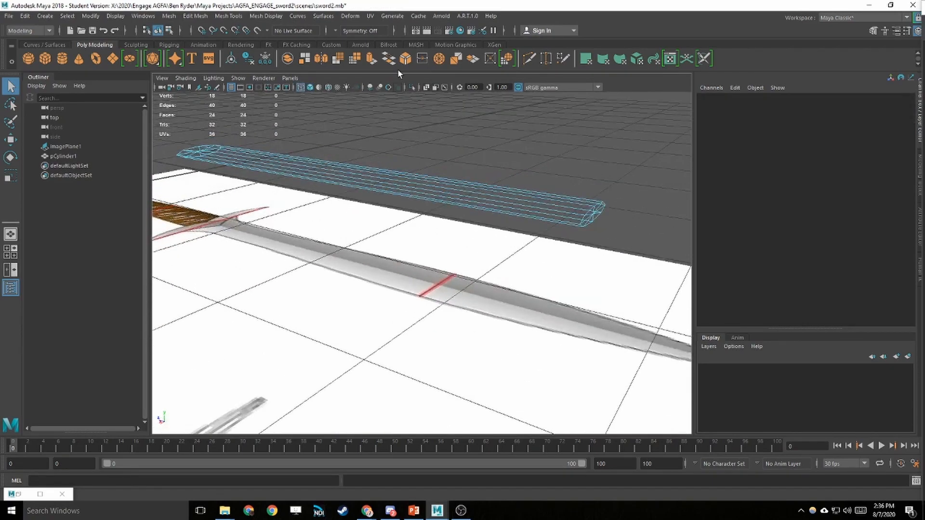
click(310, 87)
alt+drag(530, 193, 561, 179)
alt+drag(501, 260, 542, 201)
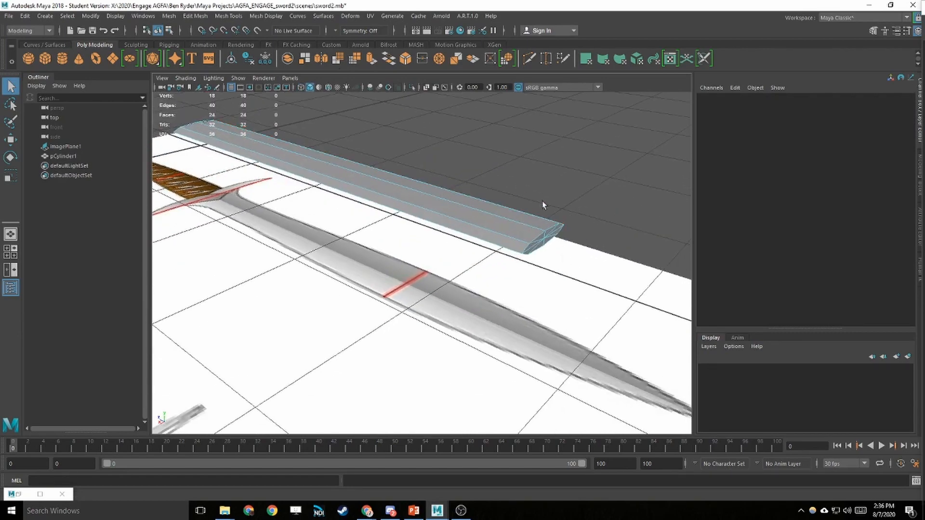
In vertex mode, pull the centre vertex of the tip-end cap outward along the blade to form a point.
right_click(553, 240)
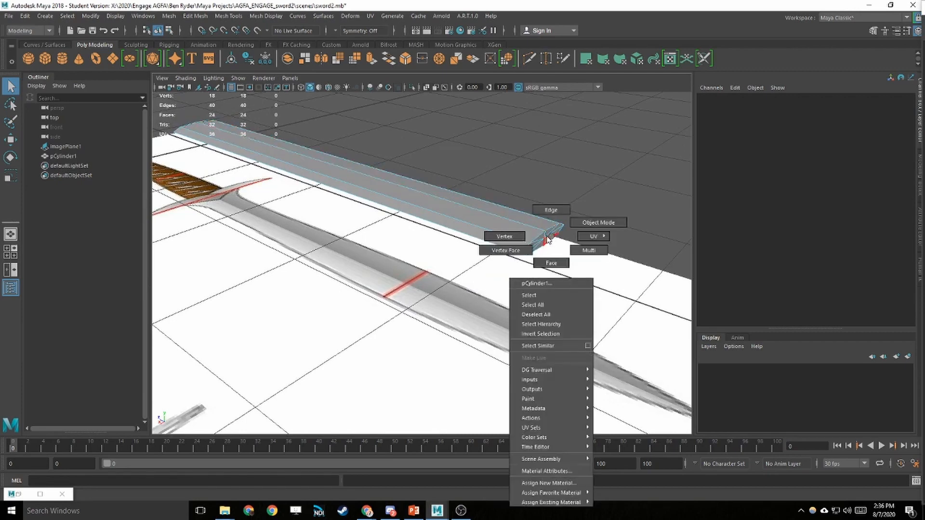
click(504, 237)
click(524, 242)
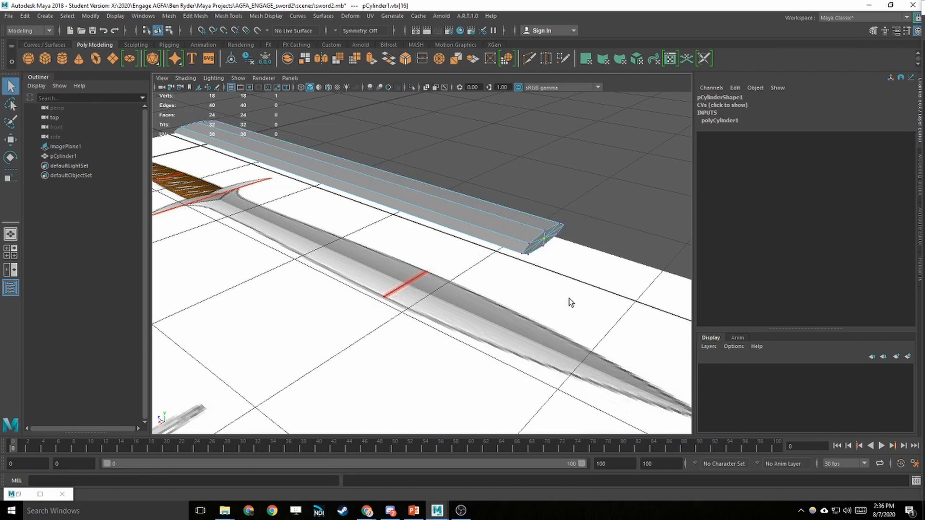
key(w)
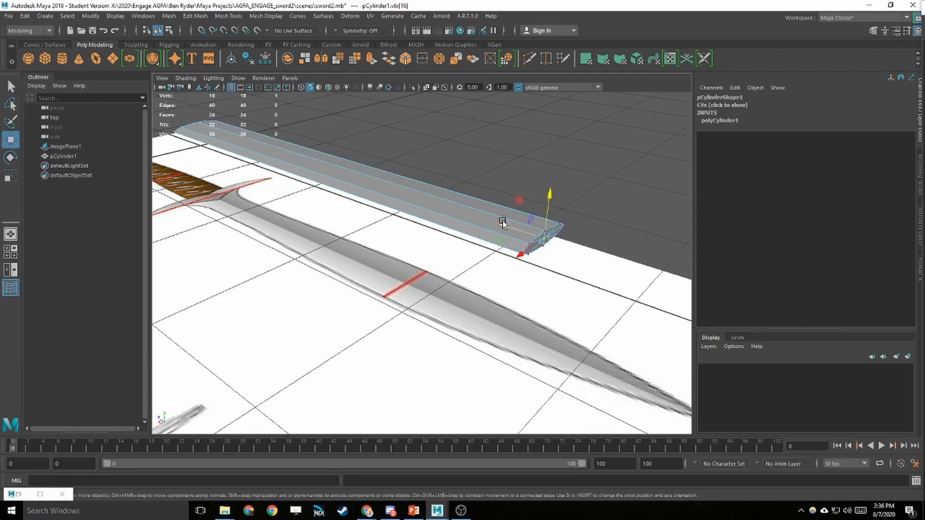
drag(502, 221, 612, 264)
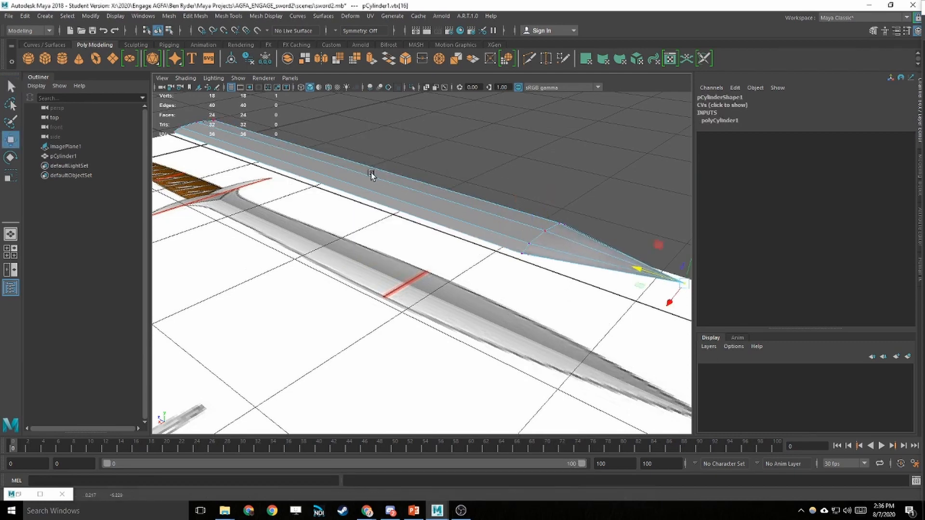
Switch to the four-view layout, return the blade to object mode and deselect it.
key(space)
alt+middle_drag(371, 149, 342, 120)
alt+middle_drag(333, 246, 347, 202)
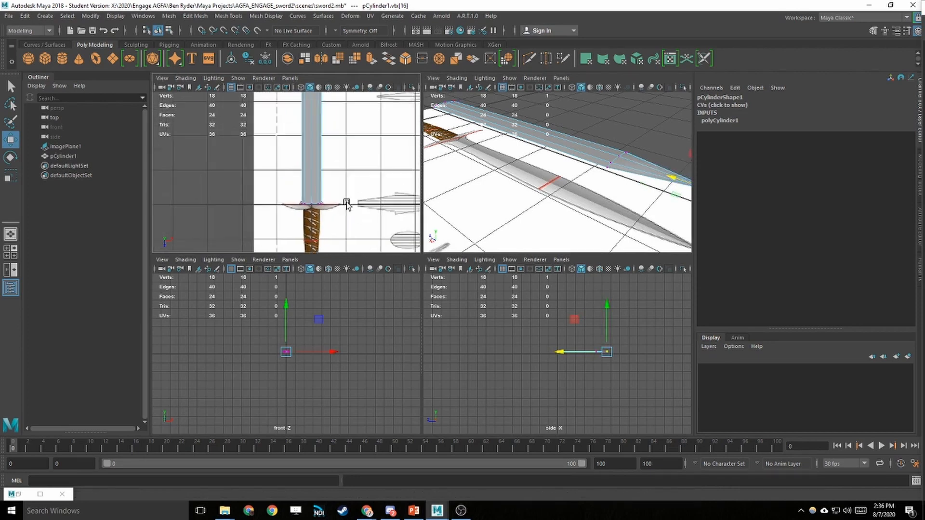
right_drag(569, 150, 589, 120)
click(588, 120)
alt+drag(589, 120, 551, 168)
scroll(553, 166, down, 5)
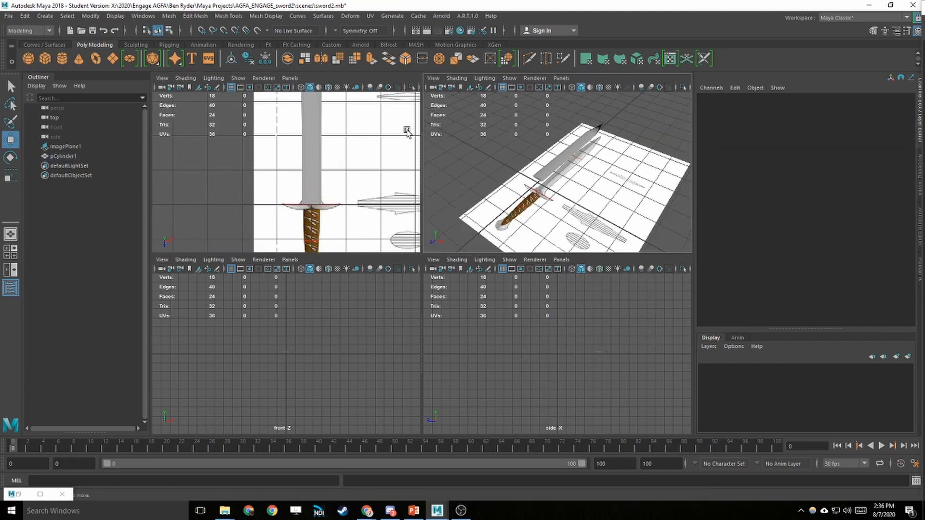
Create a second polygon cylinder and set its axis subdivisions to 8.
click(63, 59)
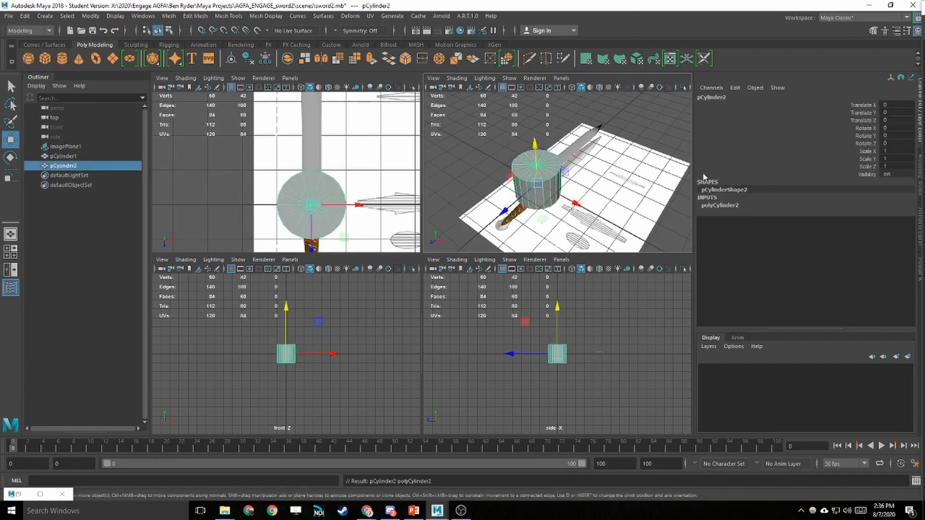
click(918, 32)
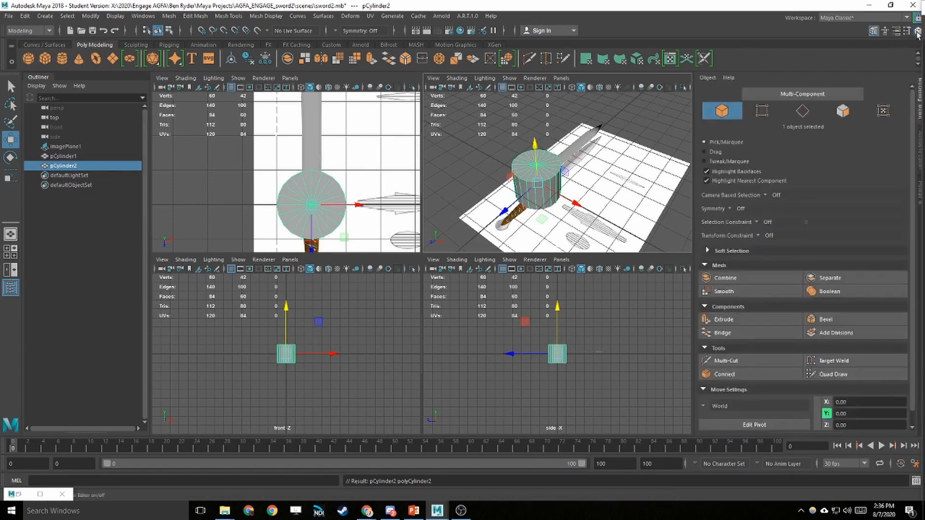
click(917, 33)
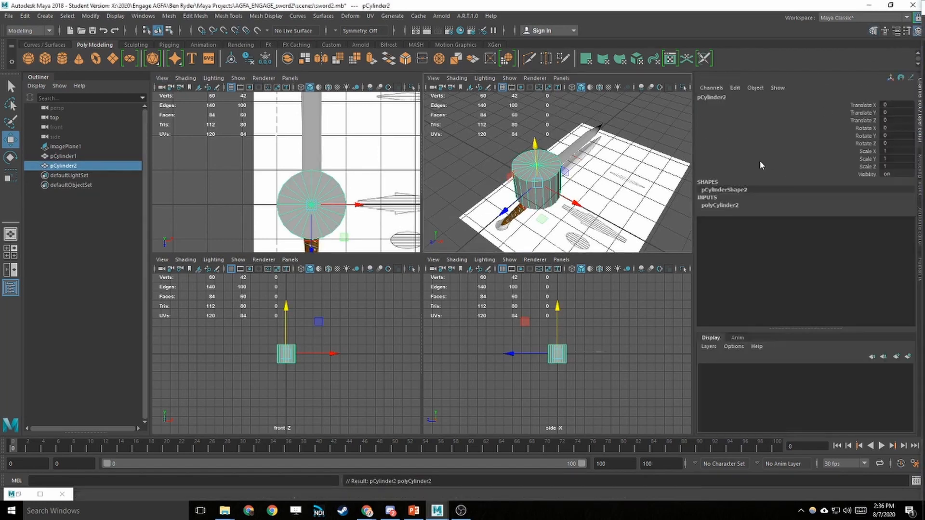
click(723, 206)
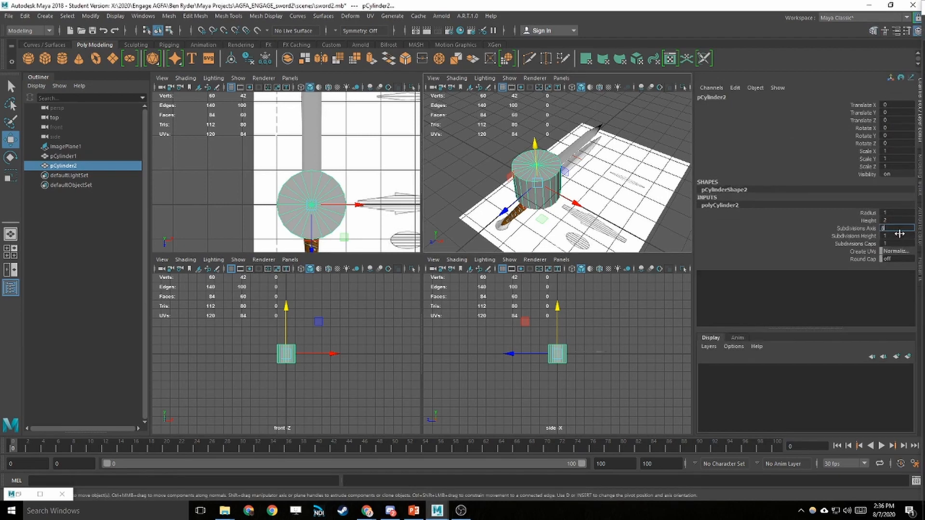
text(8)
key(Return)
Lower the new cylinder to about -0.912 in Y and scale it uniformly to about 0.313.
scroll(570, 182, up, 2)
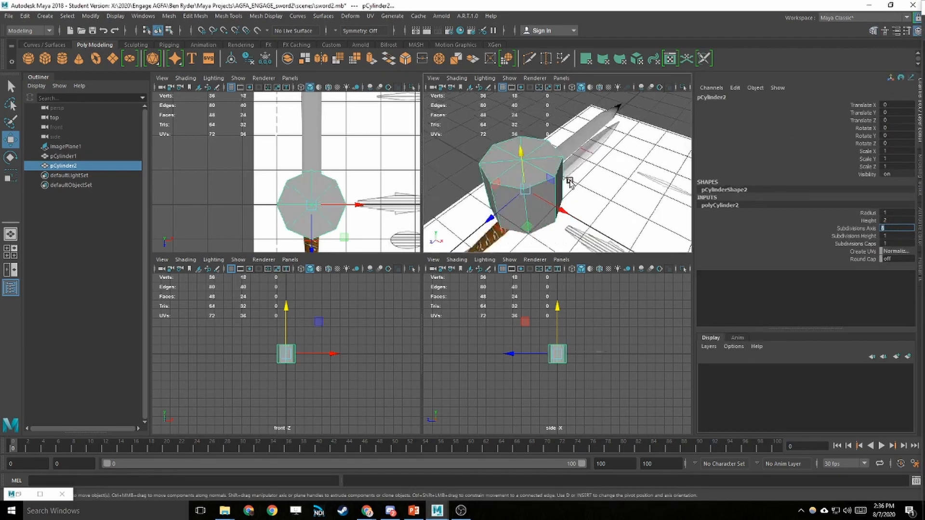
drag(521, 152, 522, 174)
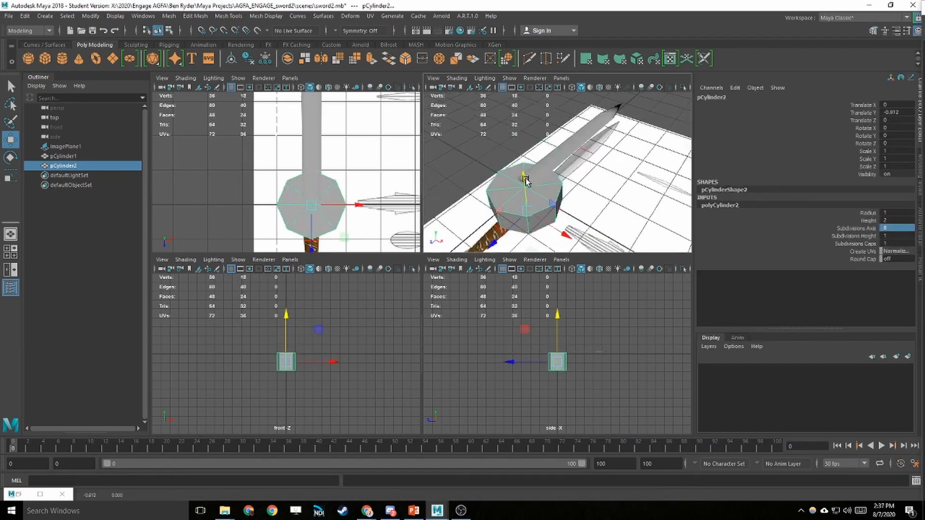
key(r)
drag(528, 211, 490, 207)
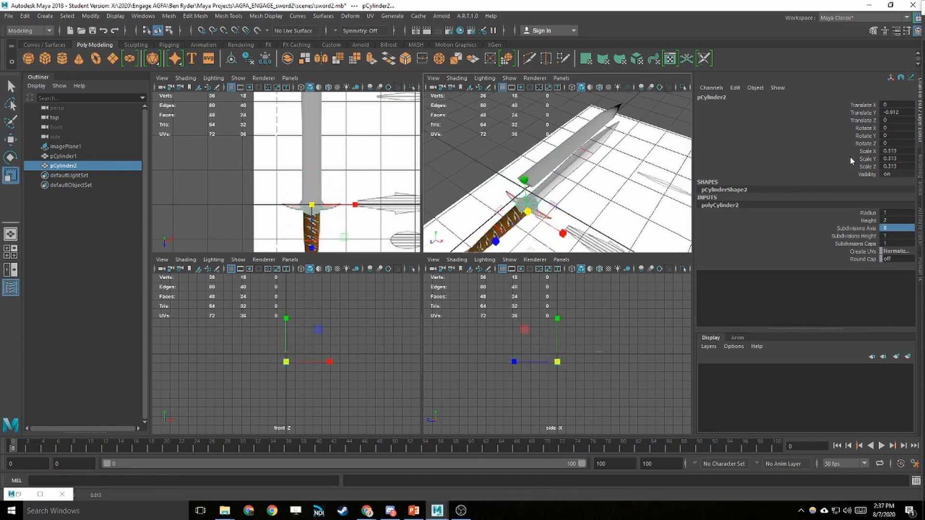
Rotate the cylinder 90 degrees in X and position it along the grip at about -0.692 in Y and 0.981 in Z.
click(900, 128)
key(Return)
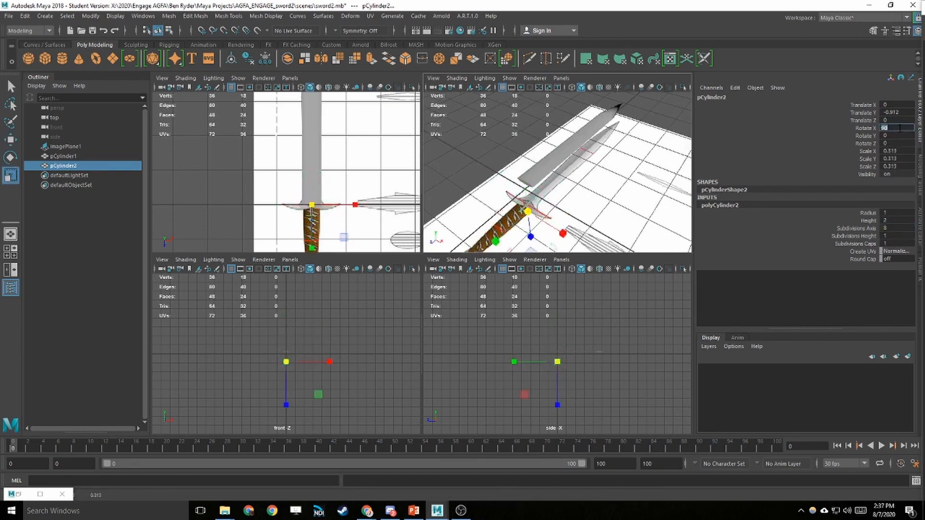
click(9, 139)
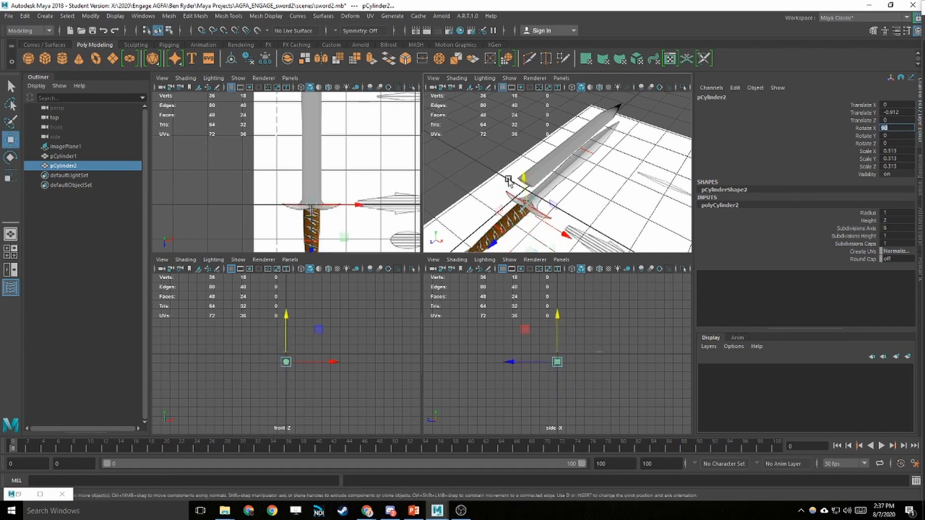
drag(524, 189, 524, 182)
drag(512, 217, 488, 245)
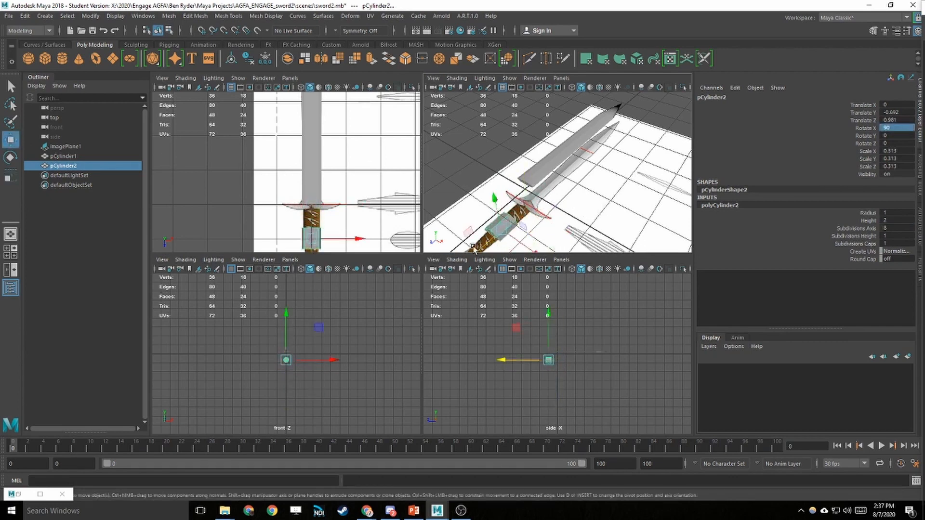
Lengthen the handle cylinder to a Y scale of about 0.807 and flatten it to a Z scale of about 0.158.
alt+middle_drag(489, 244, 505, 182)
key(r)
drag(505, 183, 415, 226)
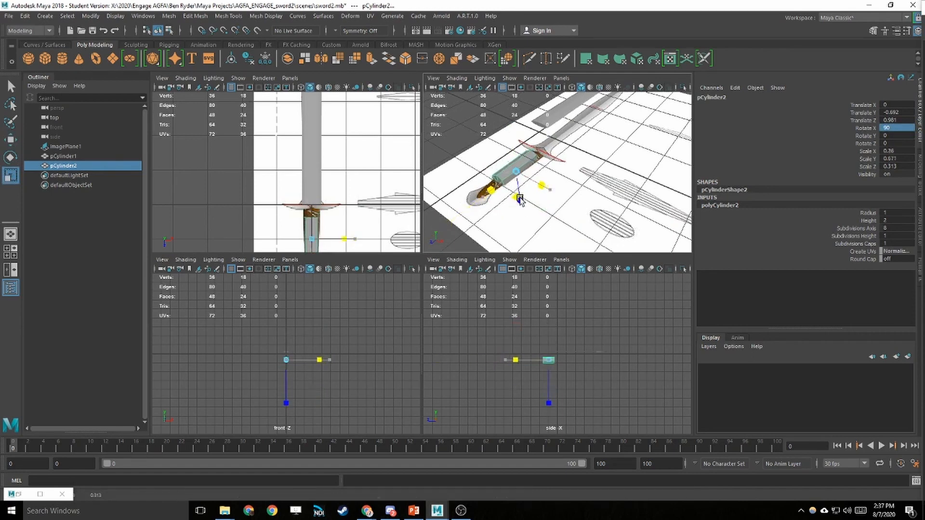
alt+drag(524, 205, 554, 193)
Raise the handle cylinder toward the blade's height, to about 0.245 in Y.
key(w)
drag(524, 151, 522, 112)
alt+drag(636, 169, 557, 141)
scroll(557, 141, up, 5)
mouse_move(557, 141)
alt+middle_down()
mouse_move(595, 166)
mouse_move(573, 147)
alt+middle_up()
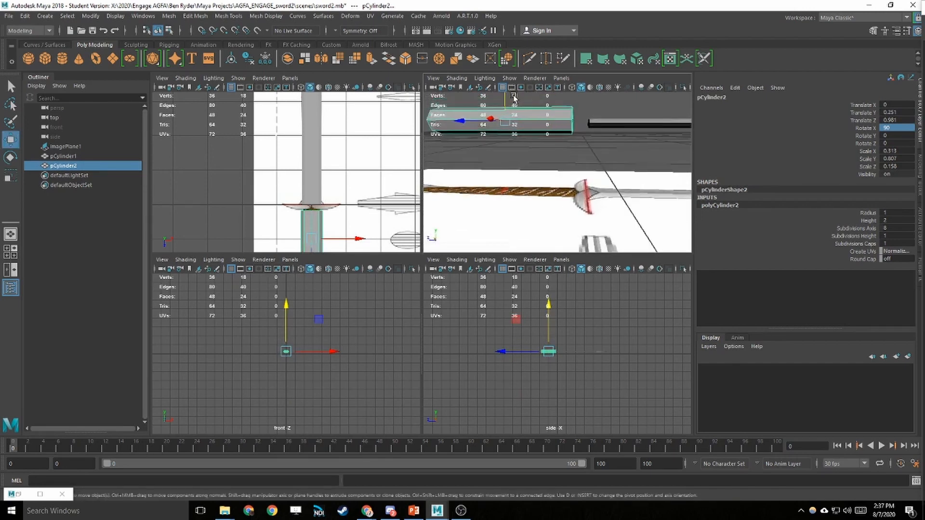
drag(505, 98, 505, 100)
In the side view, centre the handle on the blade at about 0.215 in Y and butt it against the blade at about 0.796 in Z.
scroll(313, 353, up, 6)
scroll(313, 354, up, 3)
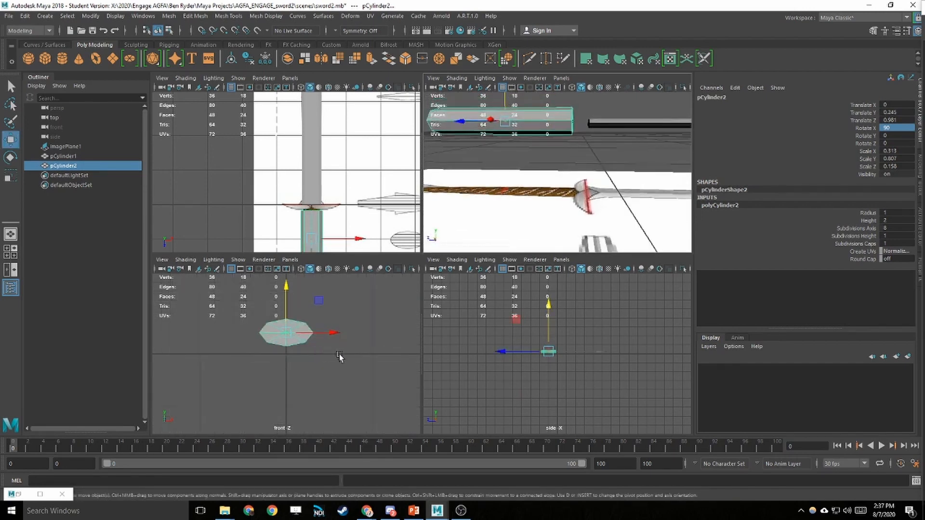
scroll(649, 374, up, 8)
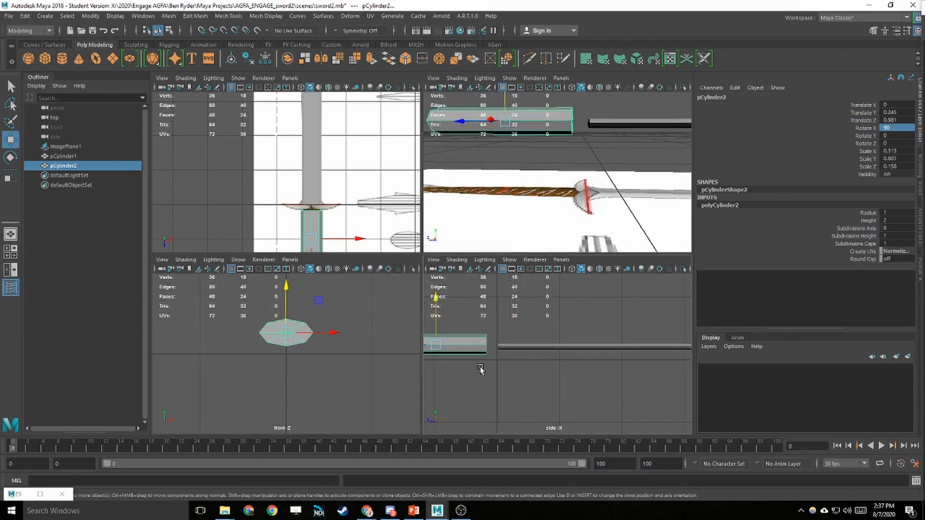
scroll(481, 369, up, 4)
drag(483, 317, 484, 320)
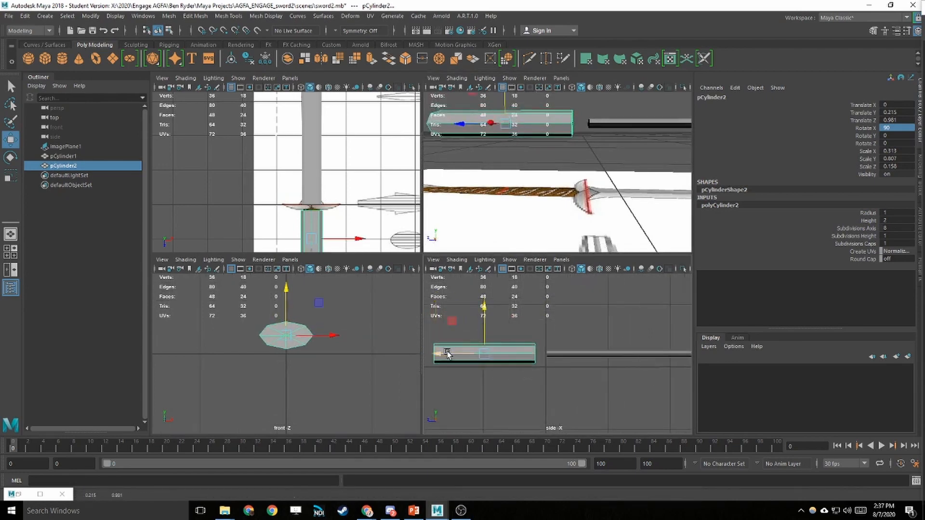
drag(445, 355, 456, 355)
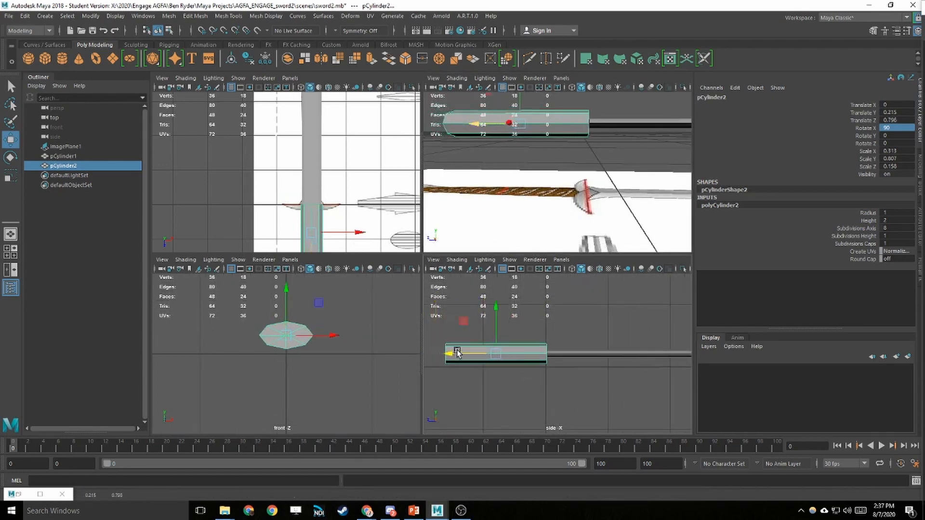
In the top view, narrow the handle to an X scale of about 0.214 and slide it toward the pommel to about 1.089 in Z.
alt+middle_drag(332, 203, 312, 151)
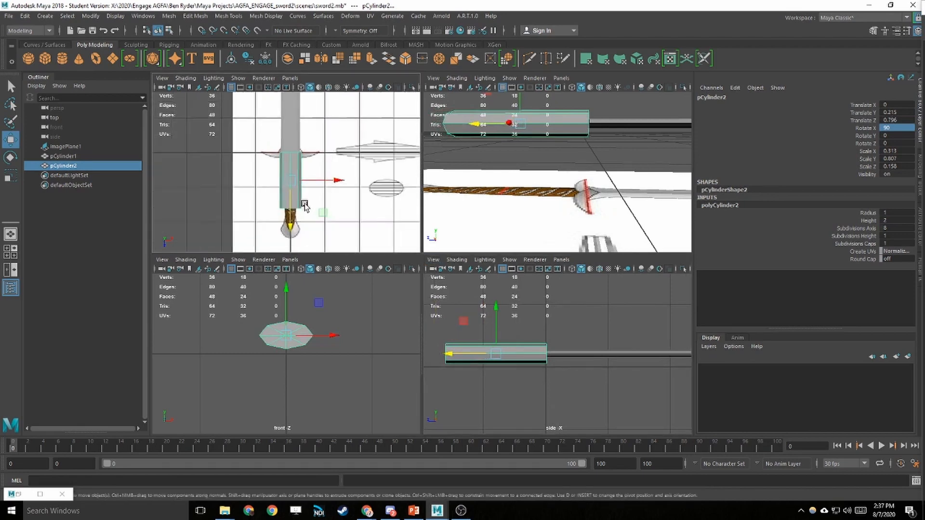
key(r)
drag(288, 180, 278, 181)
drag(294, 228, 291, 233)
Lengthen the handle to a Y scale of about 1.071 and shift it against the blade at about 1.075 in Z.
key(w)
key(r)
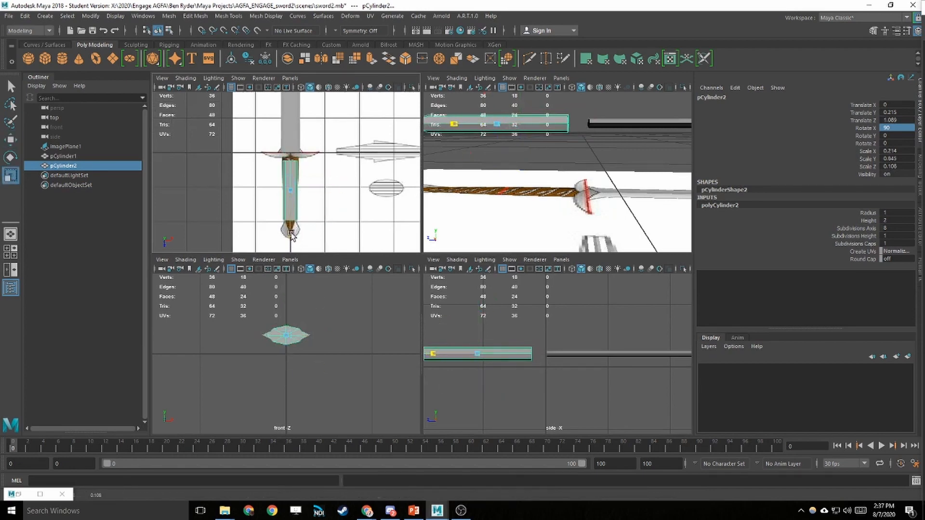
key(w)
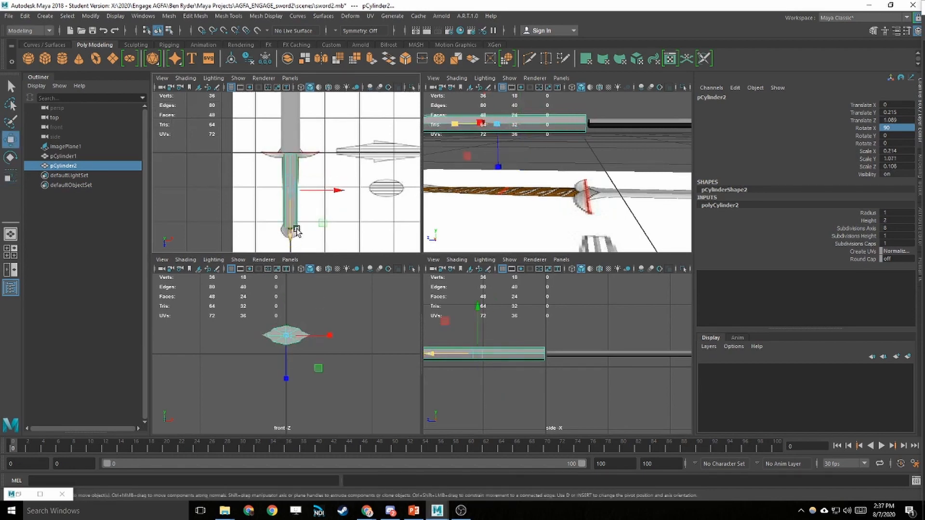
drag(291, 233, 291, 233)
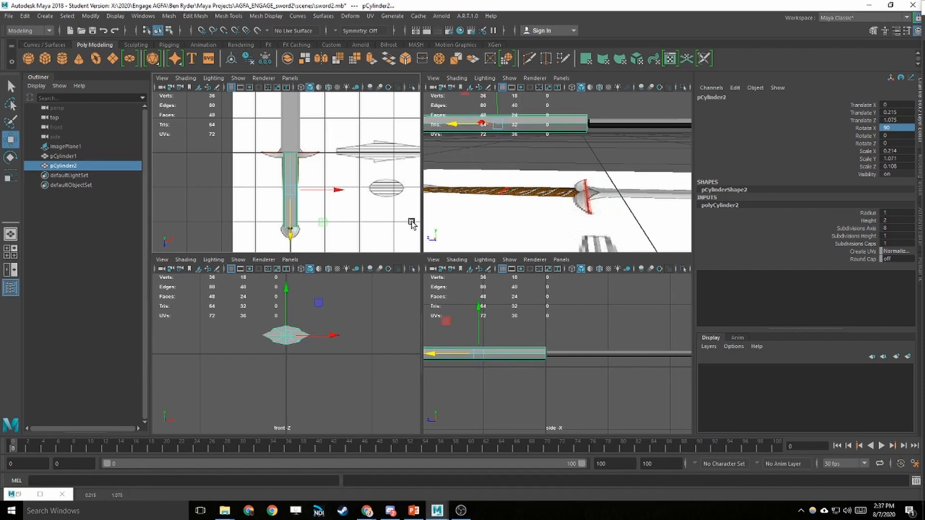
Deselect the handle and check its alignment with the blade from an angled perspective.
alt+drag(539, 149, 509, 124)
key(q)
click(577, 133)
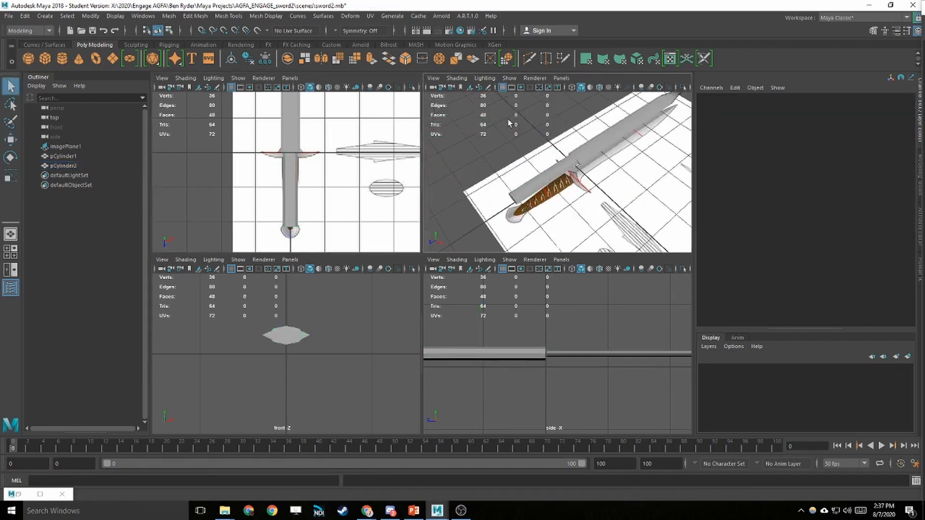
Create a polygon cube at the guard and scale it uniformly to about 0.312.
click(47, 56)
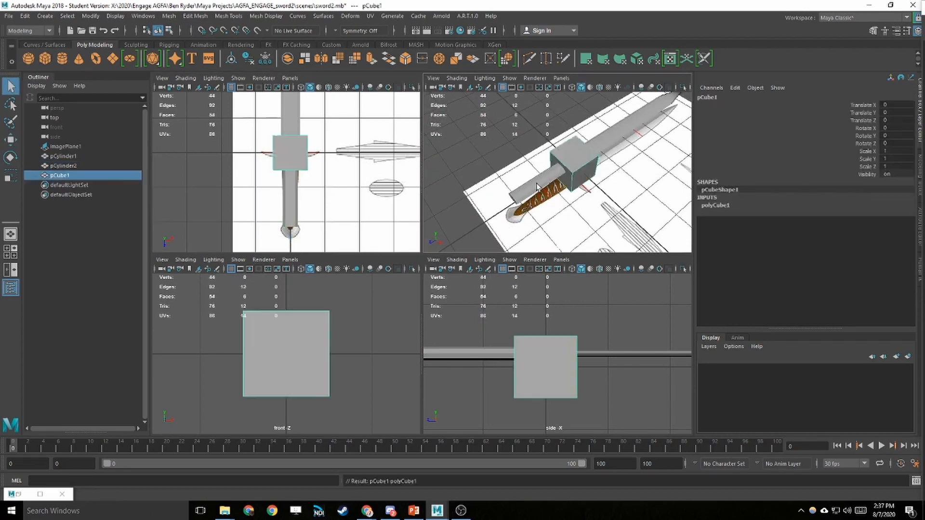
scroll(329, 162, up, 5)
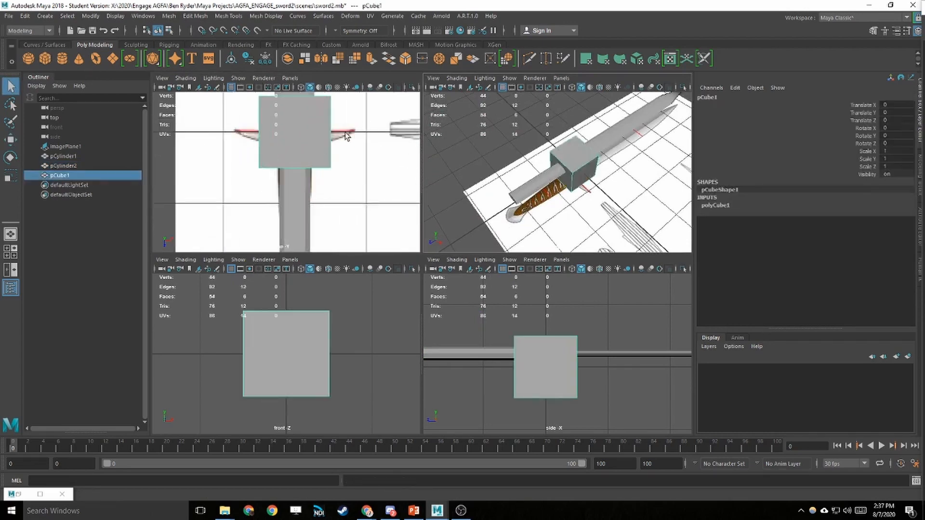
alt+middle_drag(611, 193, 597, 205)
key(r)
alt+drag(597, 212, 492, 160)
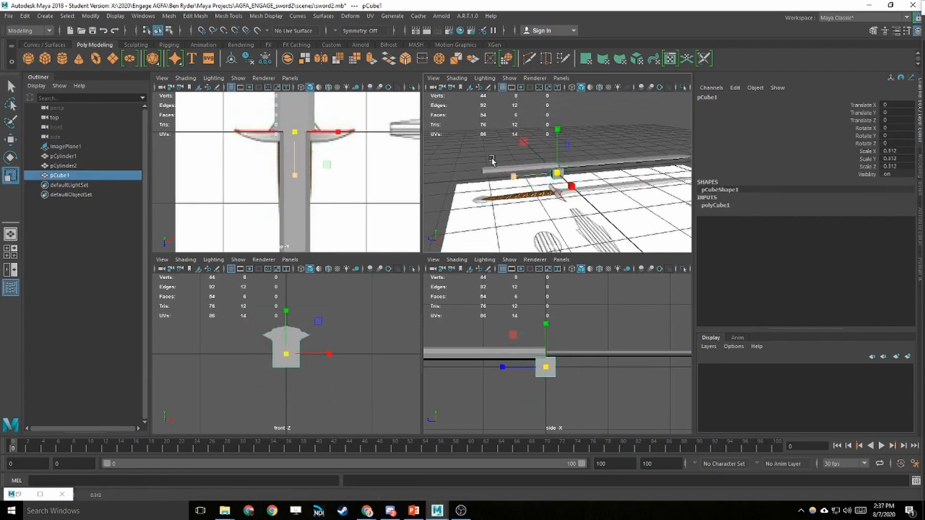
Stretch the guard cube to an X scale of about 1.709 and raise it to about 0.205 in Y.
drag(350, 133, 549, 100)
key(w)
key(f)
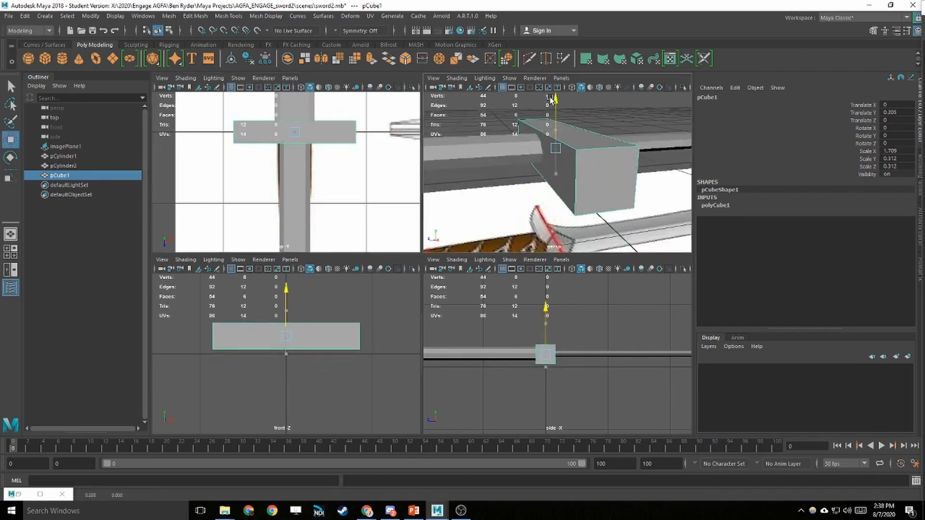
alt+drag(600, 134, 520, 148)
scroll(323, 203, down, 6)
alt+middle_drag(323, 202, 327, 172)
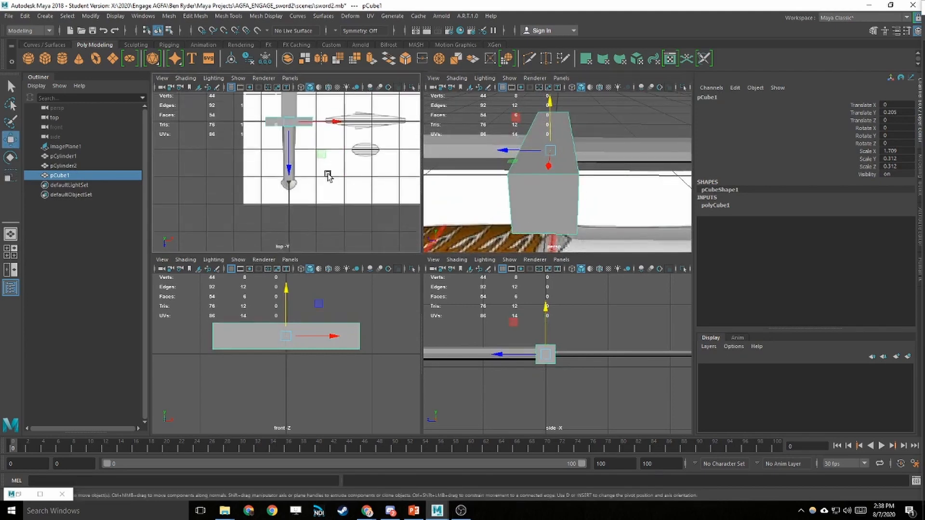
scroll(313, 191, up, 7)
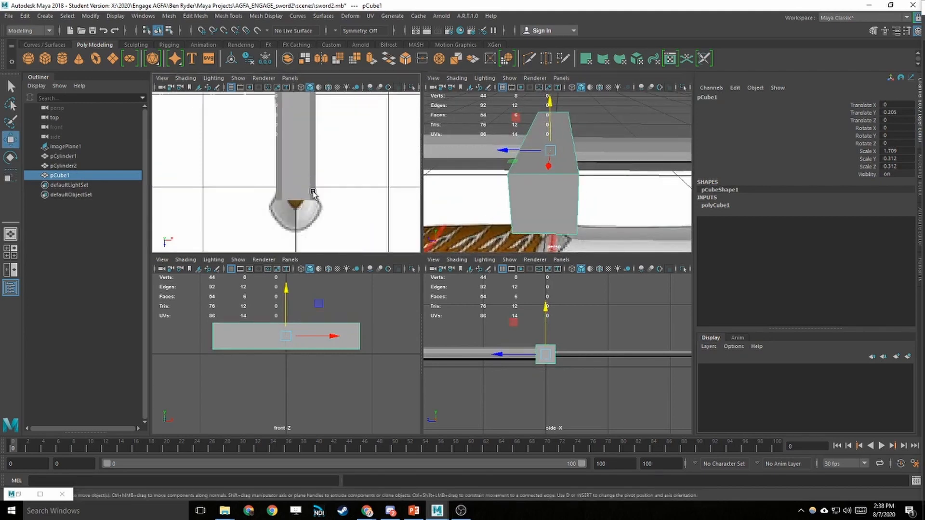
click(45, 59)
scroll(519, 171, down, 5)
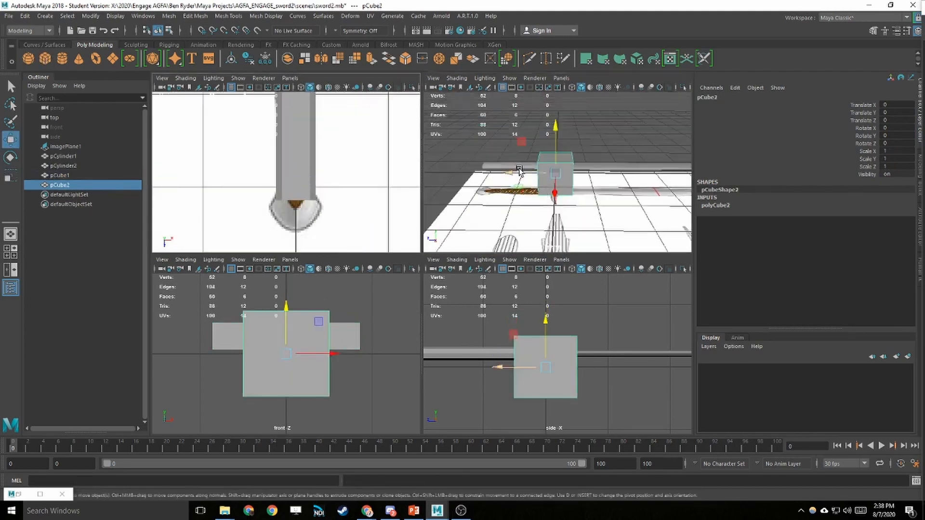
drag(520, 171, 289, 228)
scroll(341, 204, down, 3)
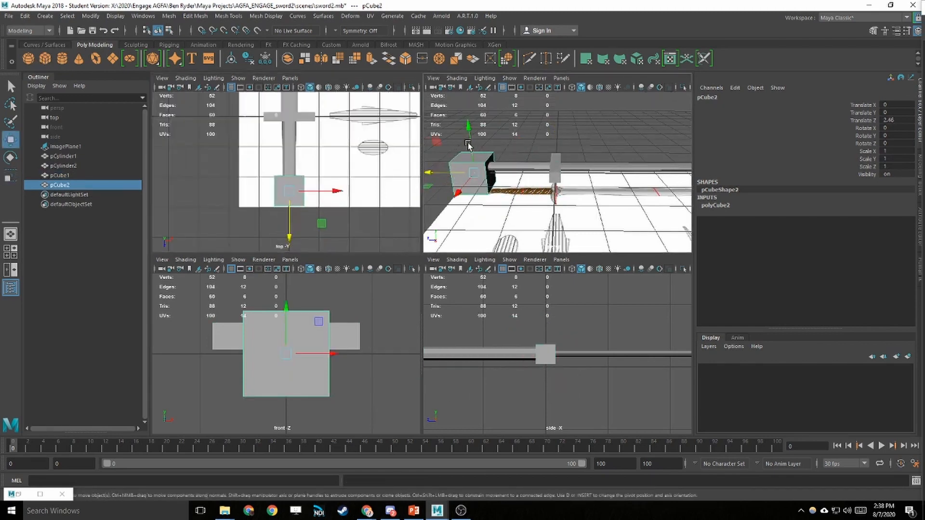
drag(467, 143, 470, 133)
key(Delete)
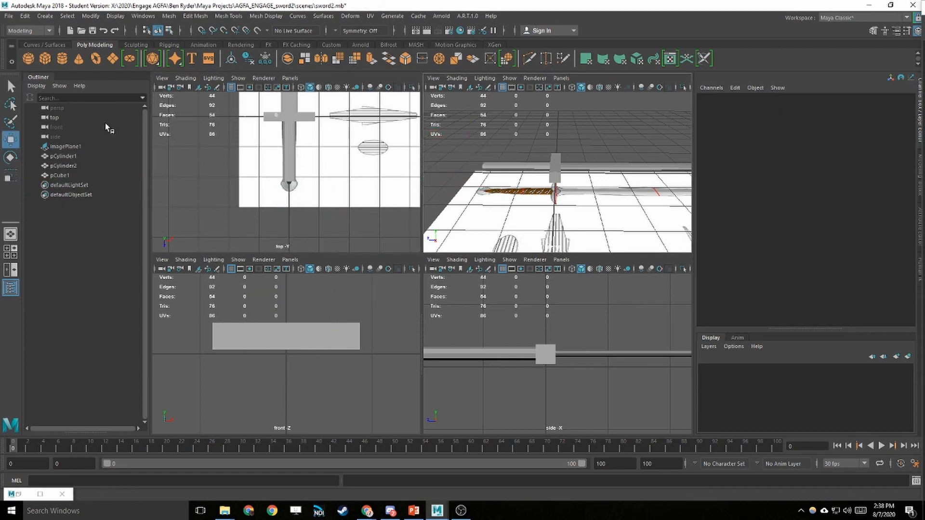
Create a polygon sphere, place it at the pommel at about 2.182 in Z, and scale it uniformly to about 0.285.
click(22, 58)
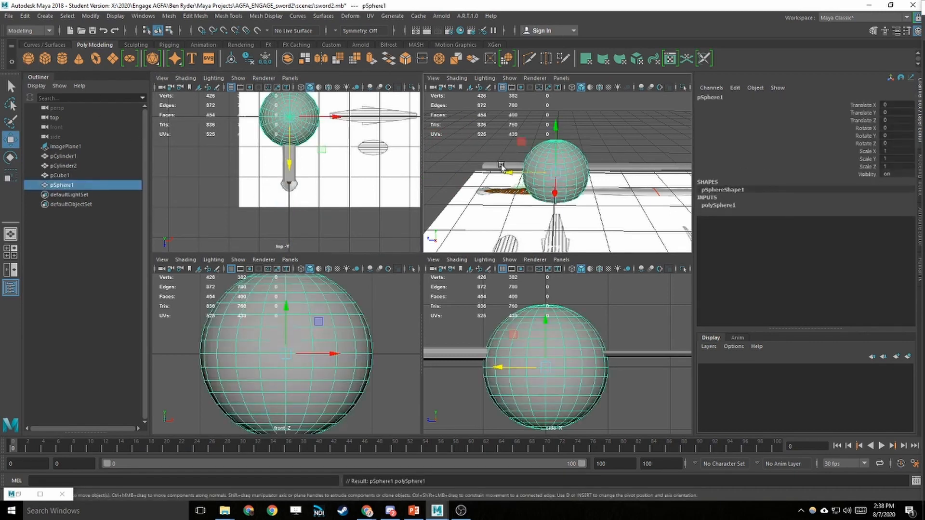
drag(501, 166, 426, 168)
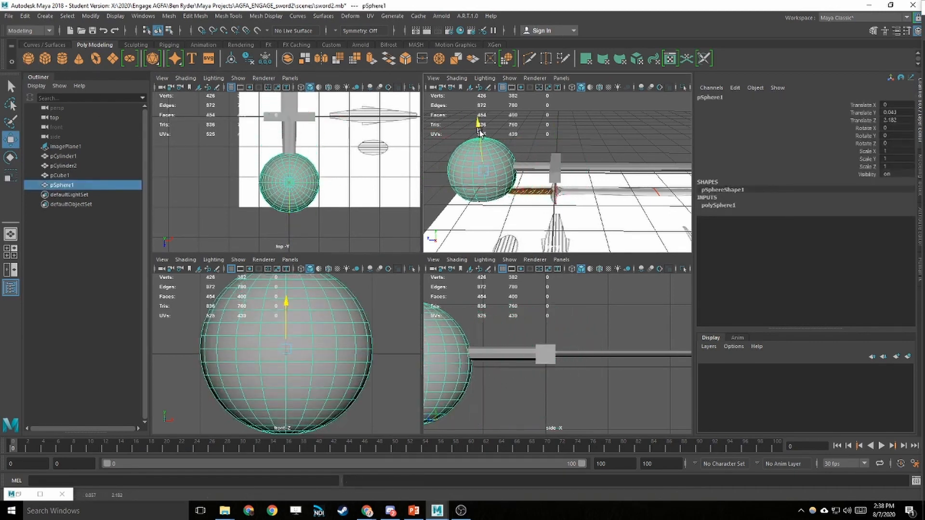
drag(480, 133, 481, 128)
key(f)
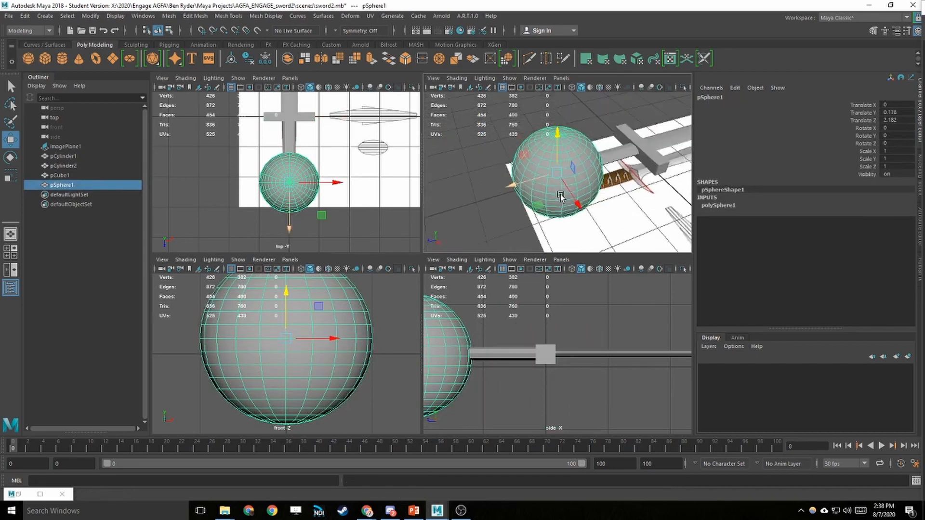
key(r)
drag(562, 176, 428, 149)
key(w)
alt+drag(535, 182, 622, 174)
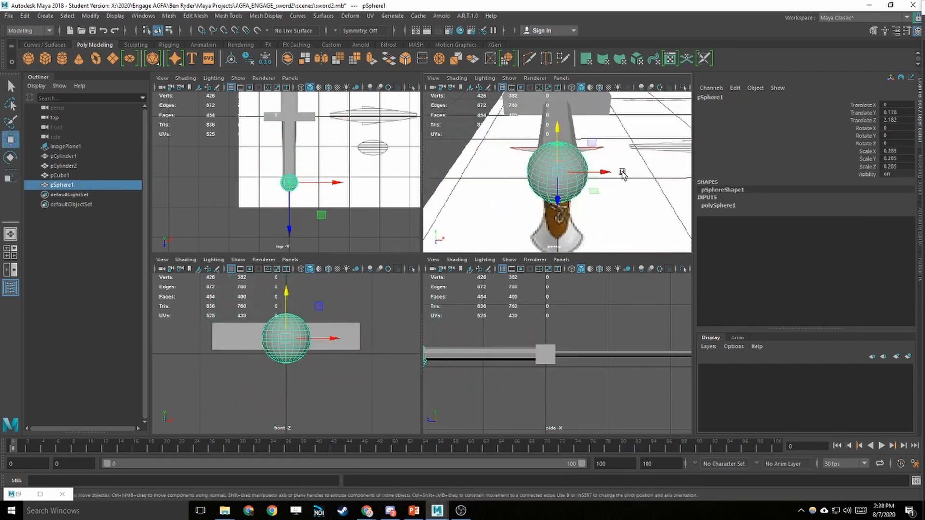
Flatten the pommel sphere to a Y scale of about 0.185 and raise it to about 0.213 in Y.
key(r)
alt+drag(559, 156, 460, 155)
mouse_move(561, 138)
mouse_down()
mouse_move(554, 150)
mouse_move(555, 130)
mouse_up()
key(w)
alt+drag(618, 148, 601, 154)
key(q)
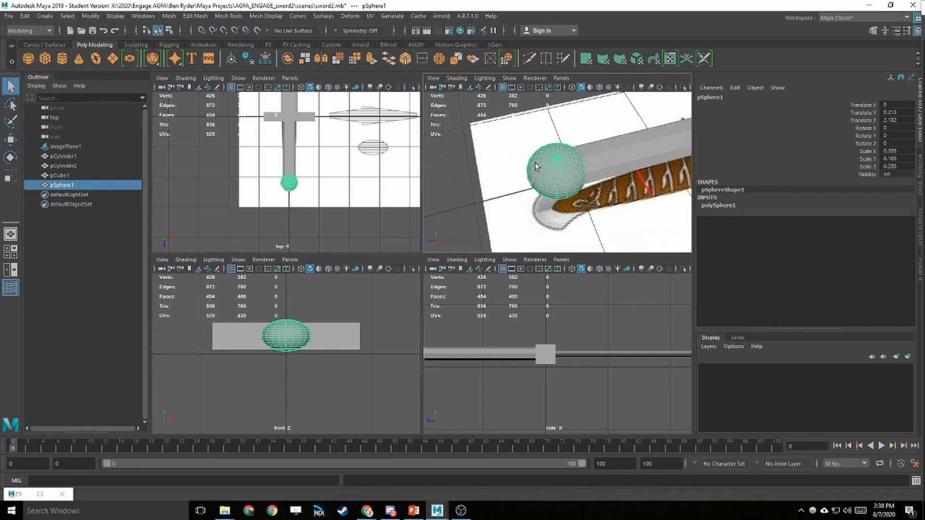
Try to reshape the pommel sphere by moving its faces, and delete the sphere.
right_drag(566, 176, 561, 193)
click(539, 169)
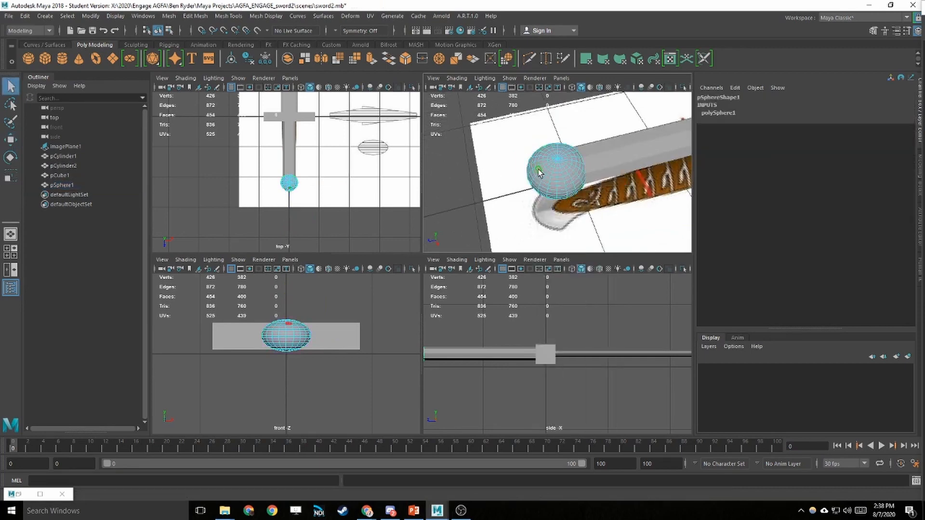
key(w)
drag(520, 178, 569, 178)
key(ctrl+z)
click(566, 203)
key(q)
key(w)
drag(569, 210, 576, 229)
key(ctrl+z)
key(q)
right_drag(569, 181, 604, 146)
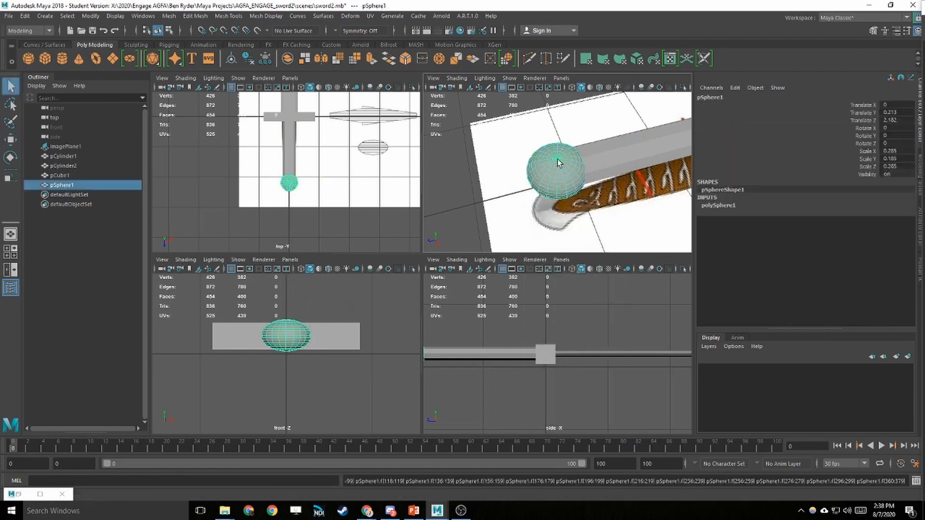
key(Delete)
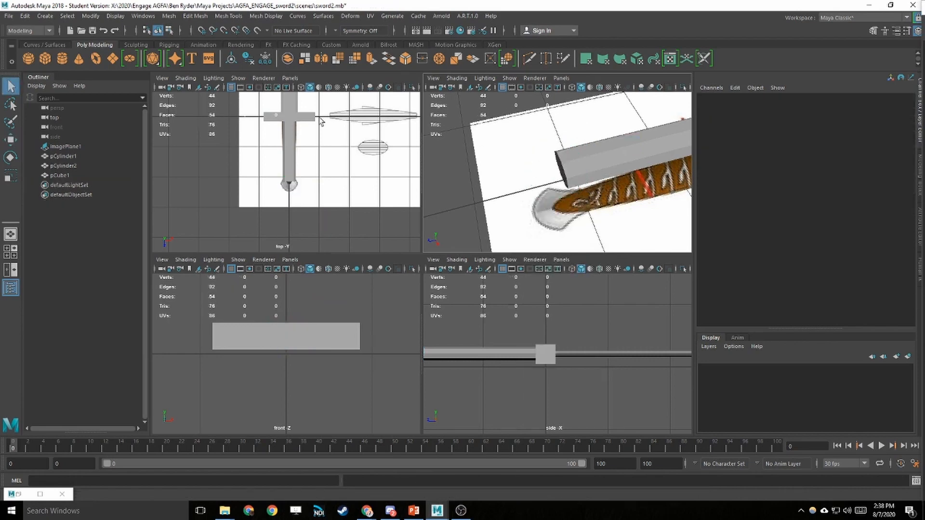
Create a polygon cube for the pommel and place it at about 2.2 in Z and 0.192 in Y.
click(45, 59)
scroll(564, 173, down, 5)
key(w)
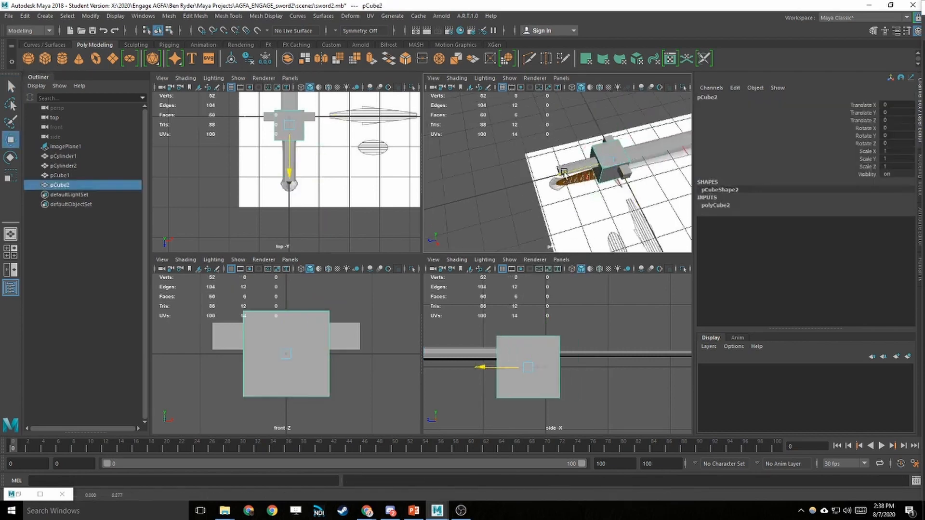
drag(564, 172, 517, 184)
drag(557, 155, 557, 147)
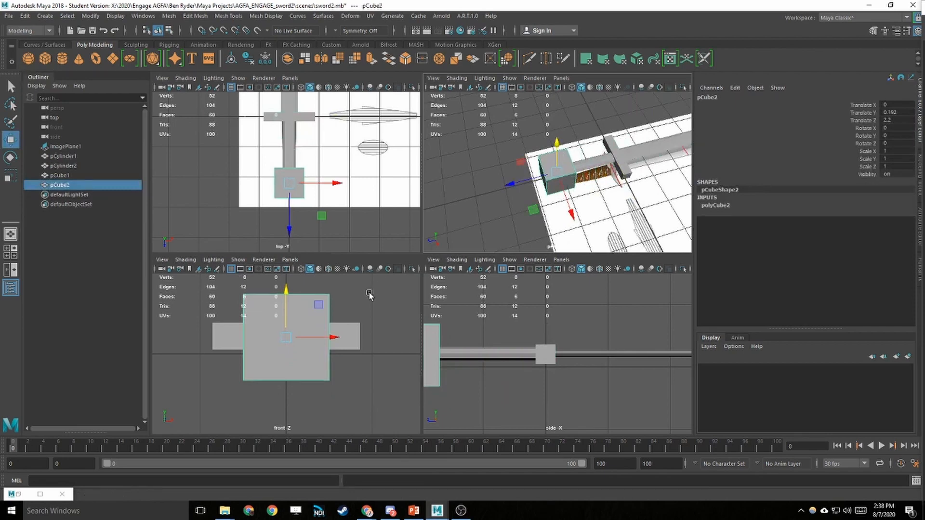
Scale the pommel cube to about 0.458 in X and Z and 0.275 in Y, and raise it to about 0.209 in Y.
key(r)
key(f)
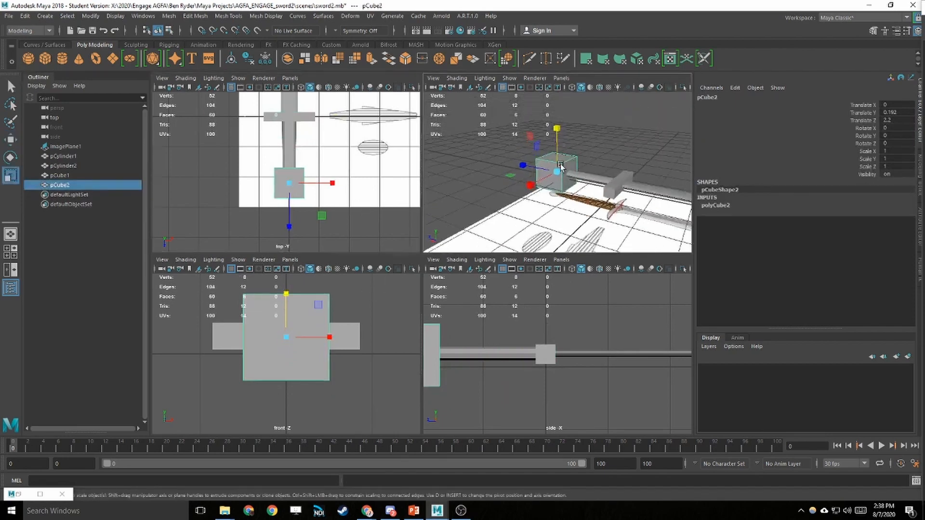
drag(554, 171, 471, 148)
key(w)
key(r)
mouse_move(554, 127)
mouse_down()
mouse_move(555, 144)
mouse_move(554, 129)
mouse_up()
key(w)
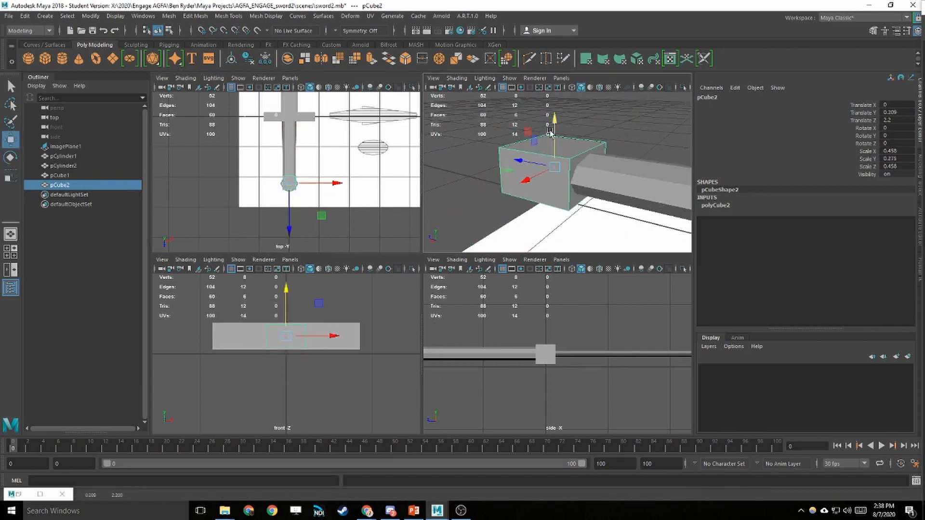
Show the whole sword in a maximized perspective view and select the blade.
alt+drag(465, 185, 669, 206)
alt+right_drag(669, 206, 607, 176)
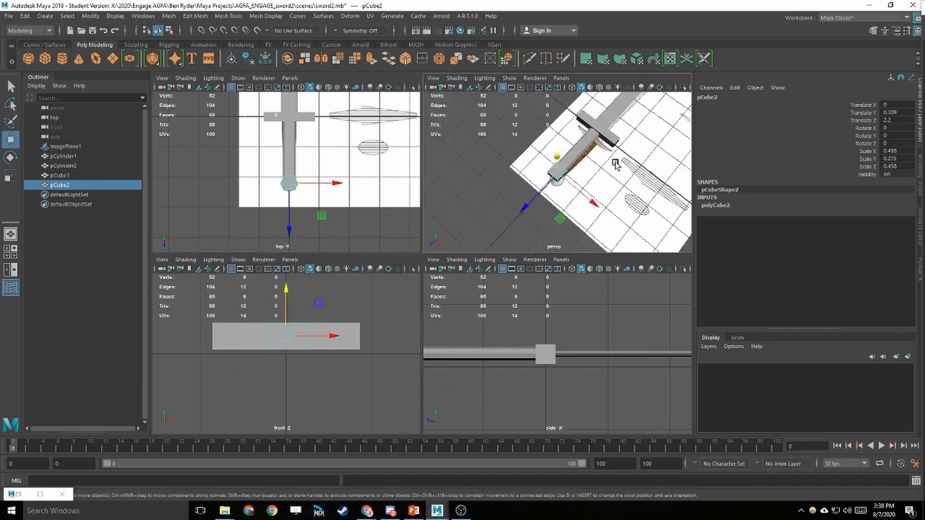
alt+middle_drag(615, 163, 583, 198)
alt+middle_drag(359, 155, 346, 227)
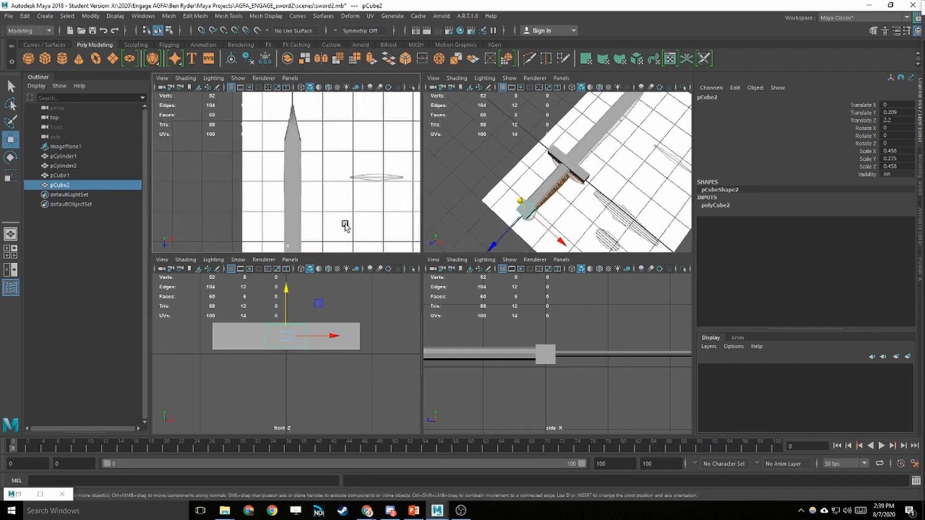
alt+drag(639, 187, 614, 172)
key(space)
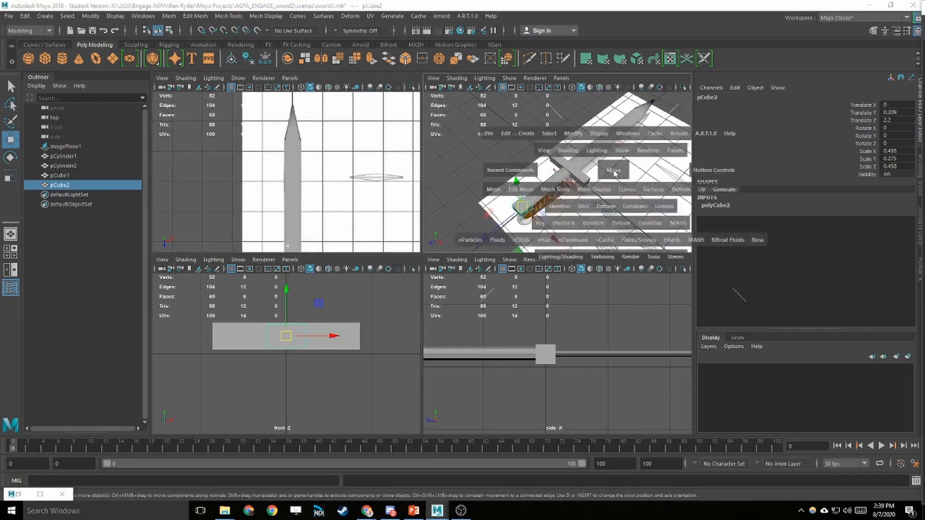
alt+drag(607, 225, 547, 301)
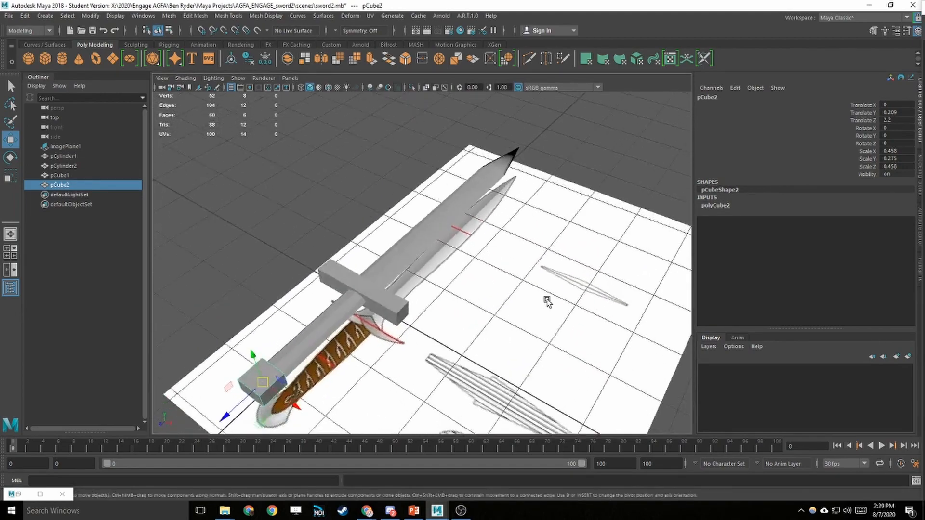
click(335, 151)
click(461, 199)
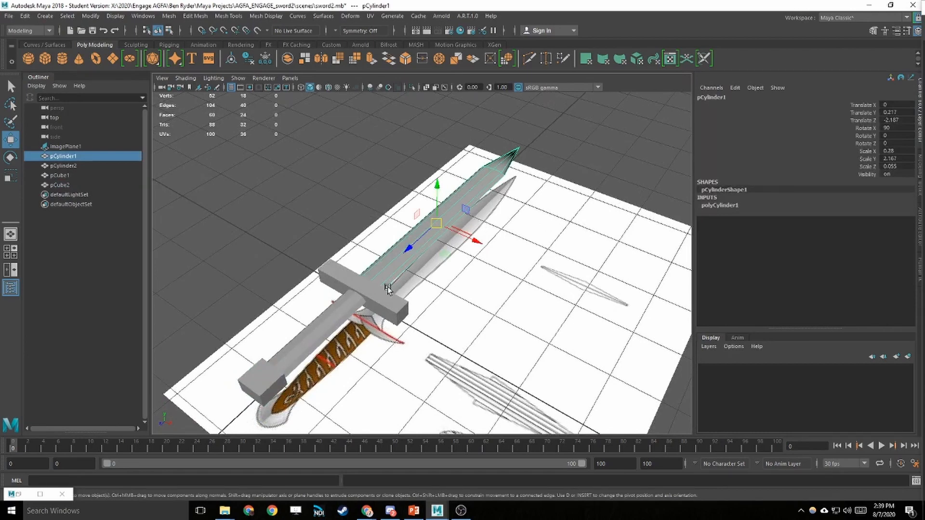